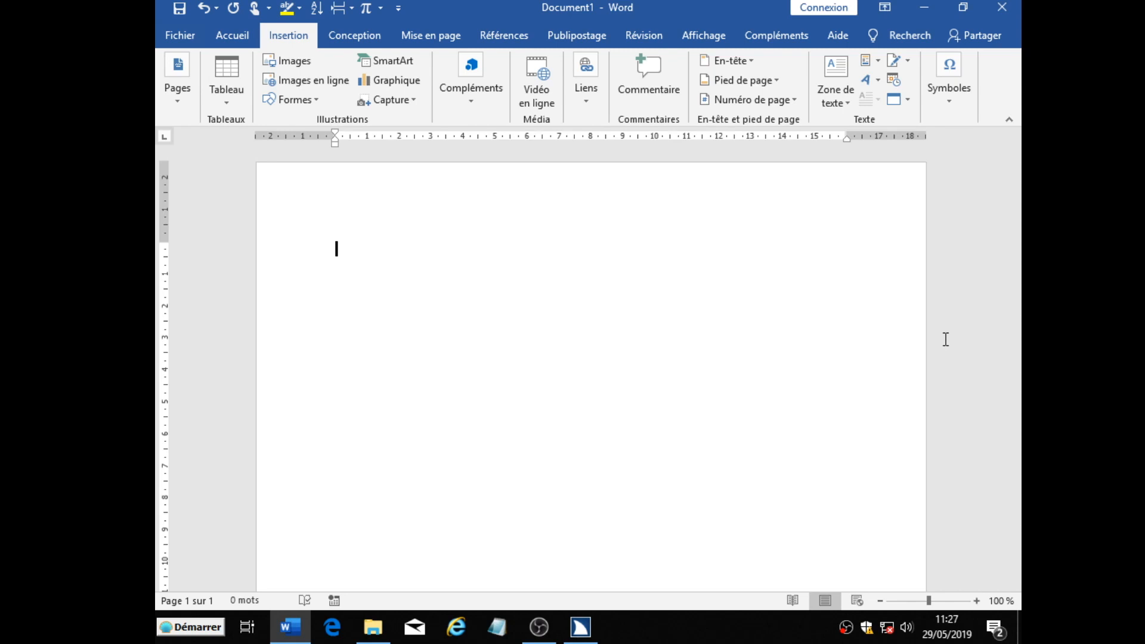
Open the ribbon customization settings in the Word options
key(alt+f)
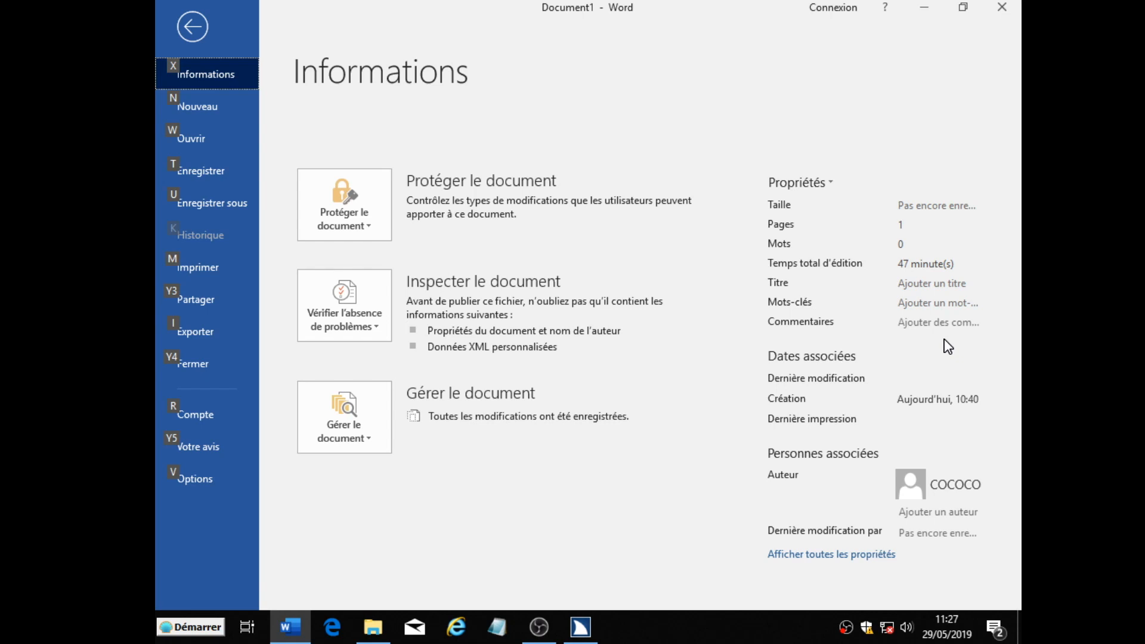
key(v)
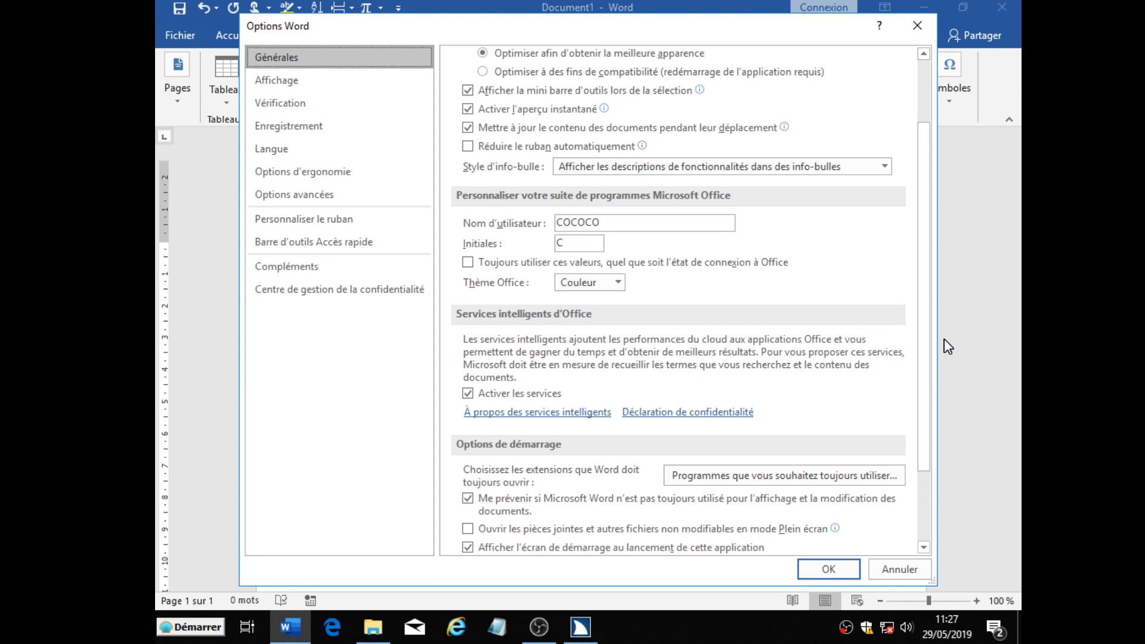
key(p)
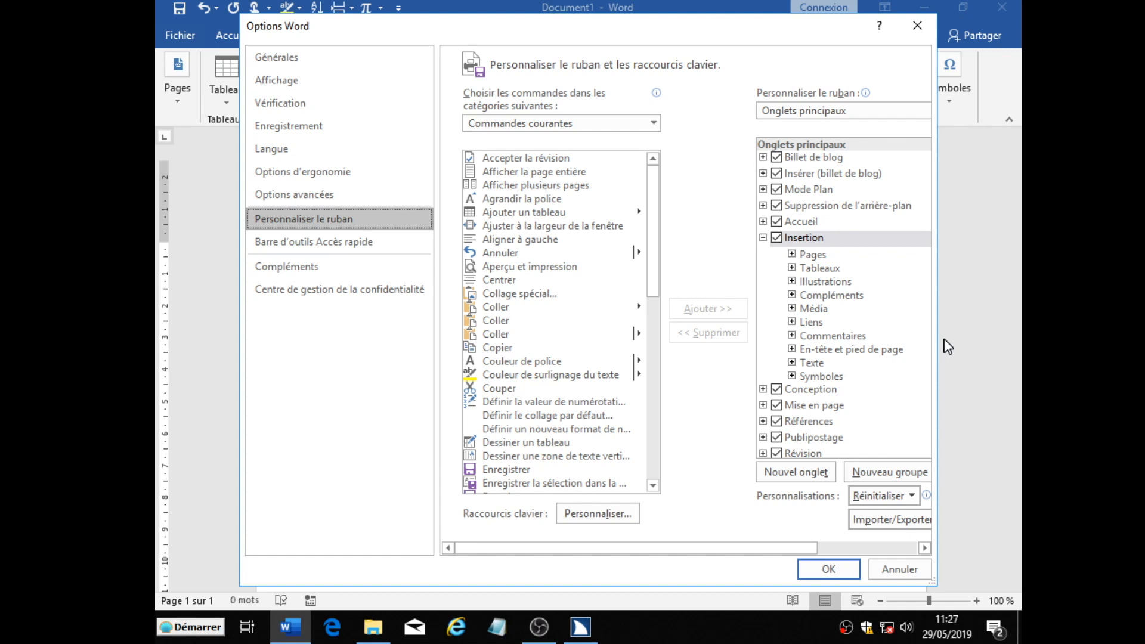
Enable the Développeur tab among the ribbon's main tabs and apply the options
key(Tab)
key(Tab)
key(Tab)
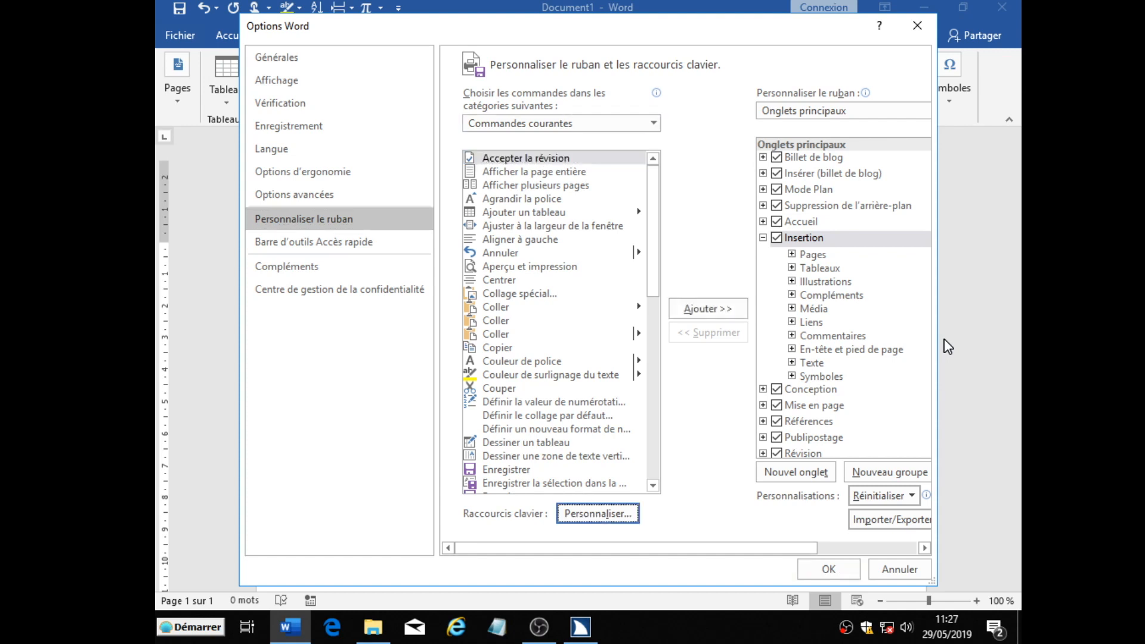
key(Tab)
key(Tab)
key(Tab)
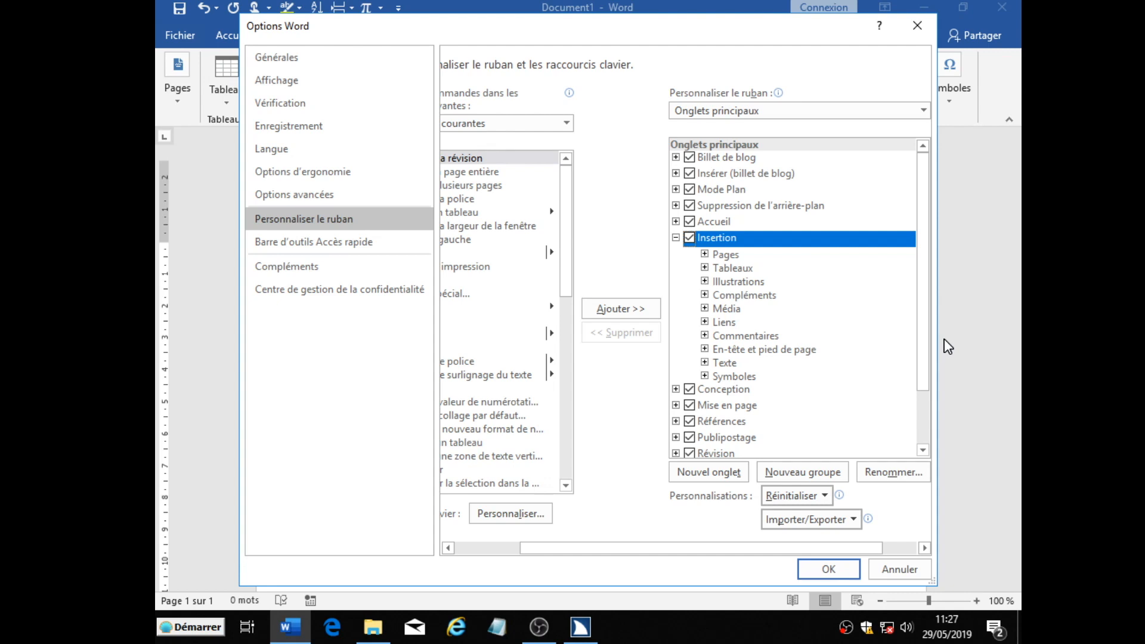
key(Down)
key(Down)
key(Down)
key(Down)
key(Down)
key(Down)
key(Down)
key(Down)
key(Down)
key(Down)
key(Down)
key(Down)
key(Down)
key(Down)
key(Down)
key(Down)
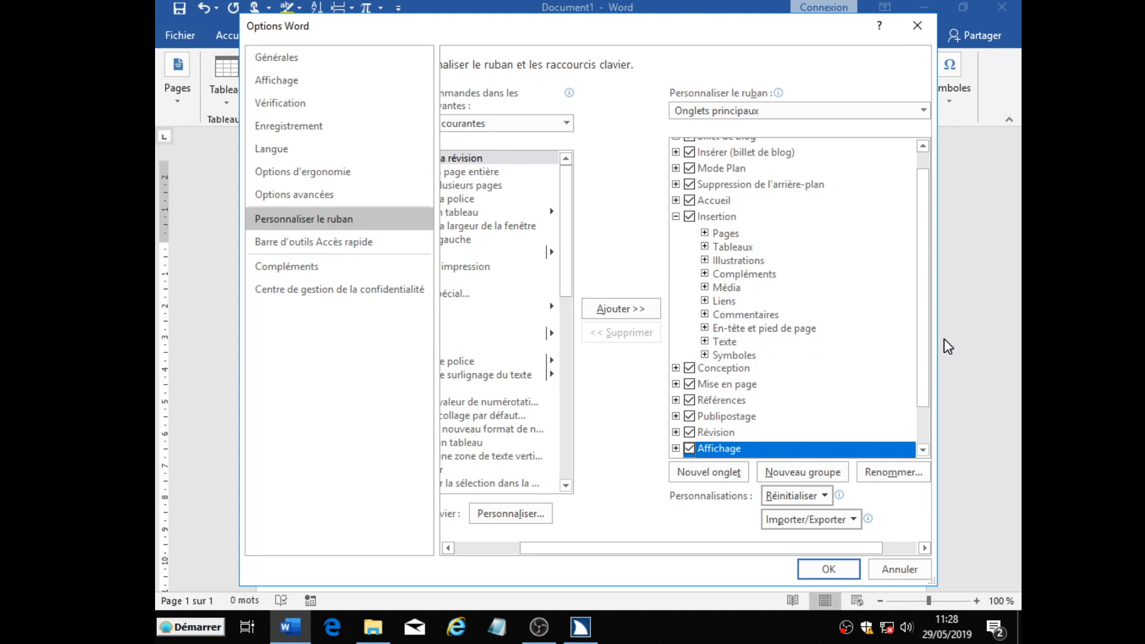
key(Down)
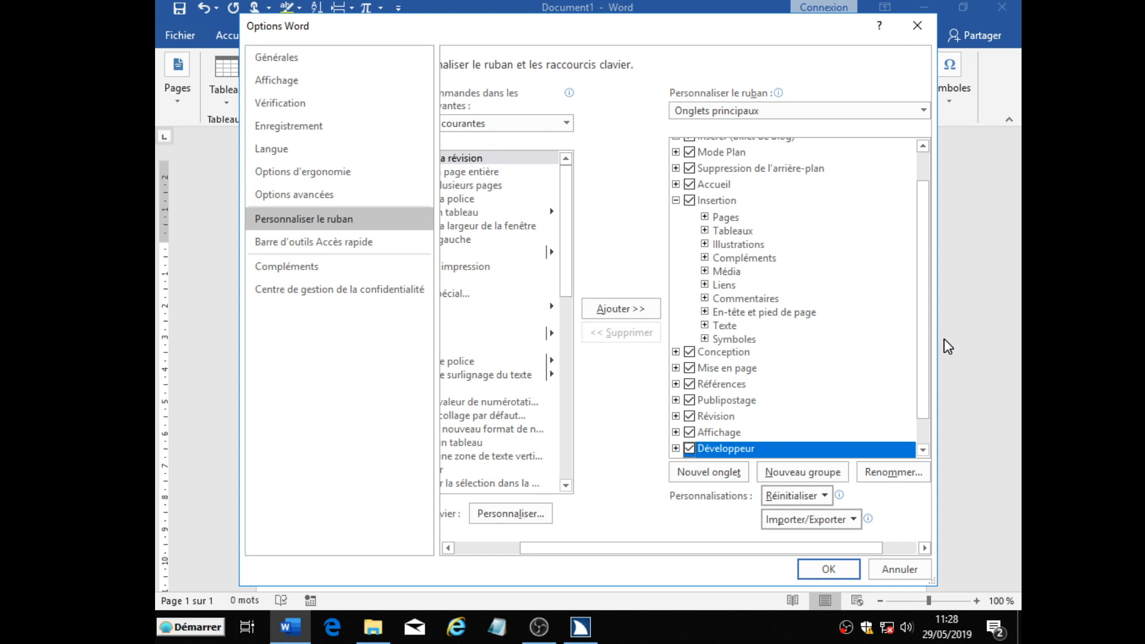
key(Return)
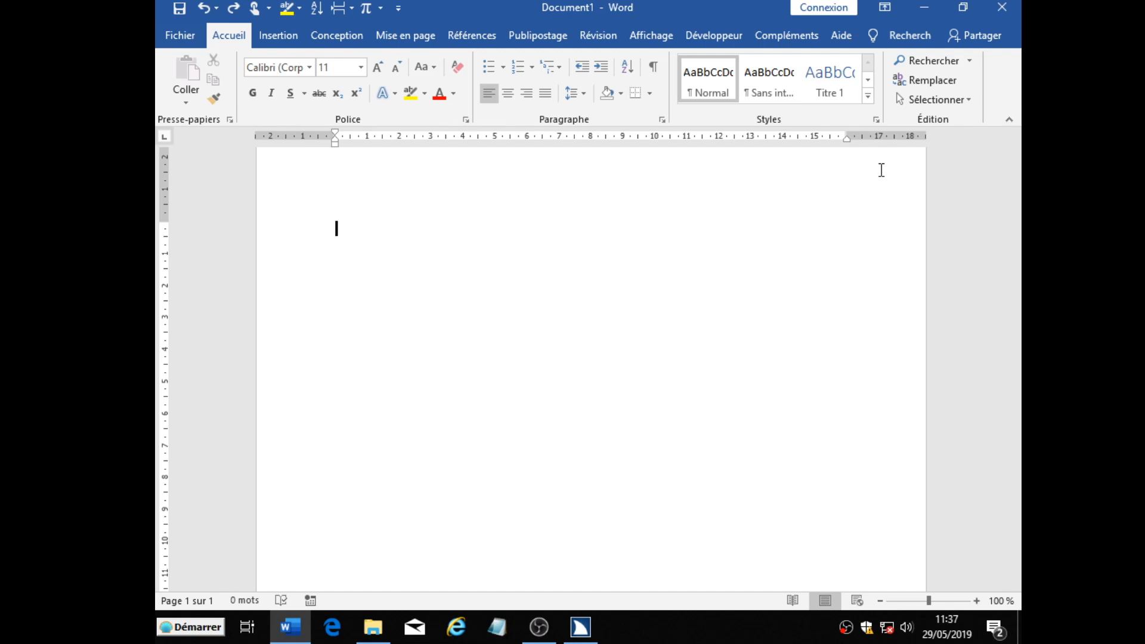
Enter "FACTURE N°" on the first line and insert a legacy text form field after it
text(FACTURE N°)
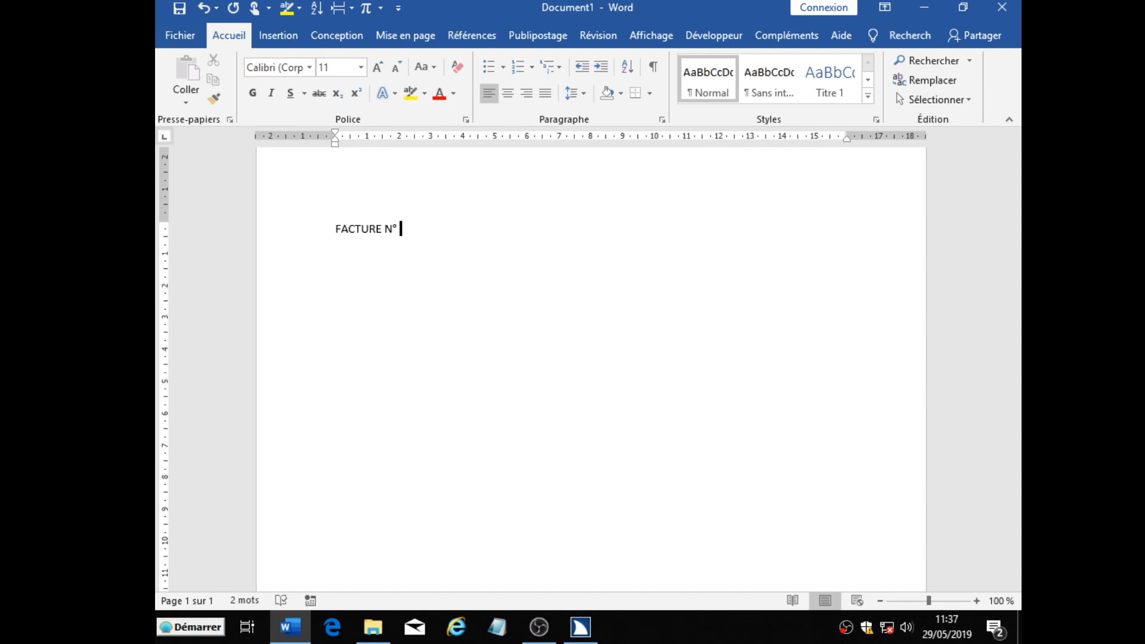
key(alt+l)
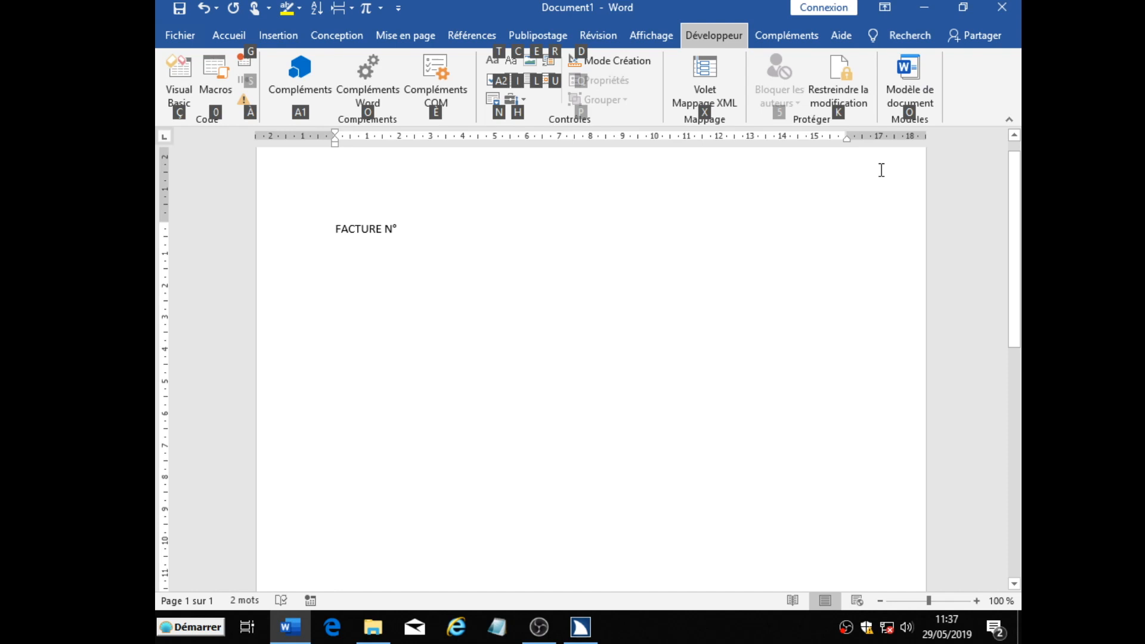
key(ccedilla)
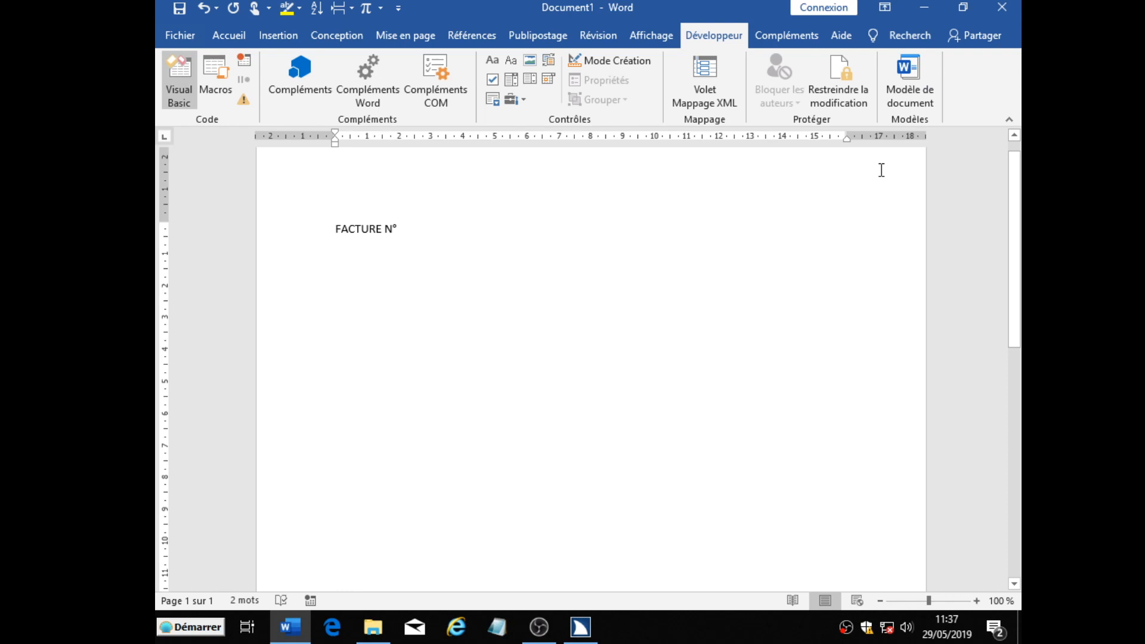
key(ctrl+Right)
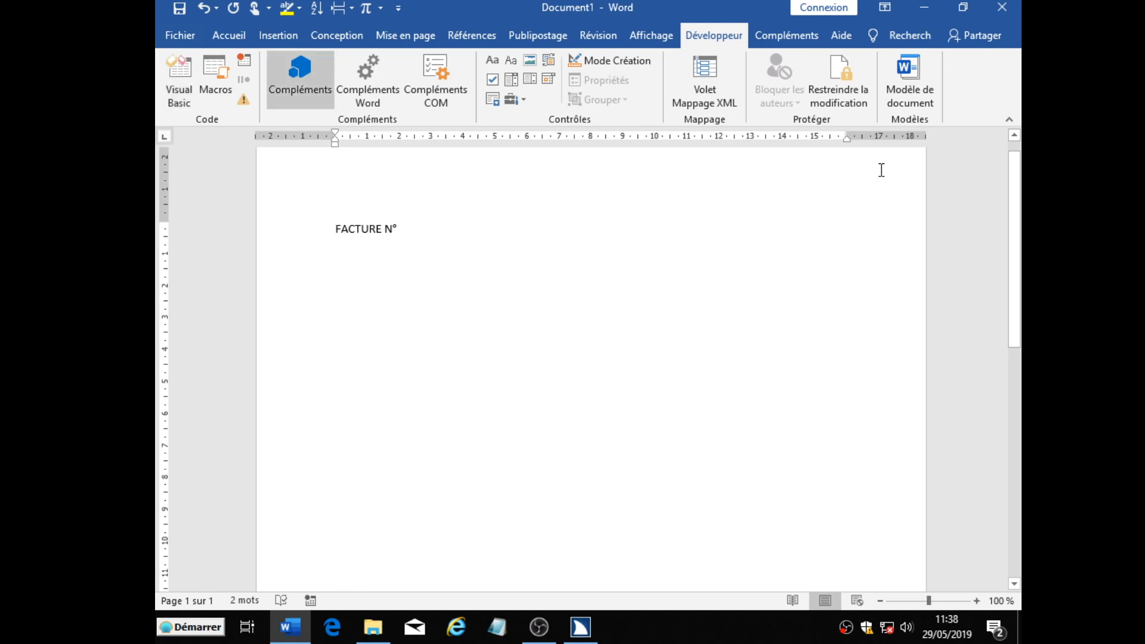
key(ctrl+Right)
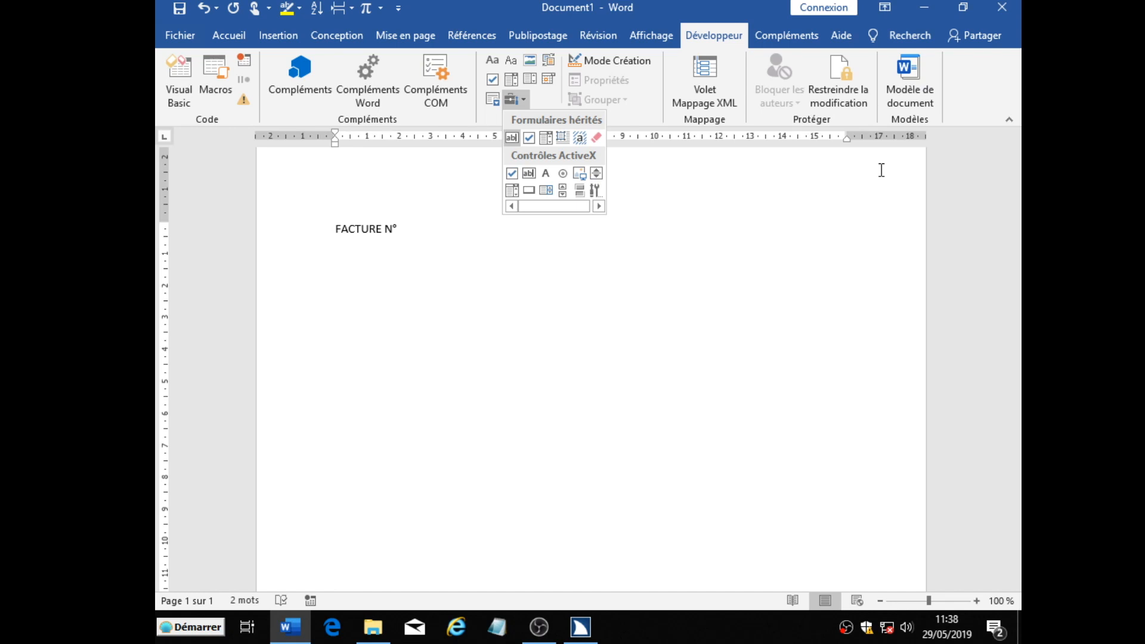
key(Return)
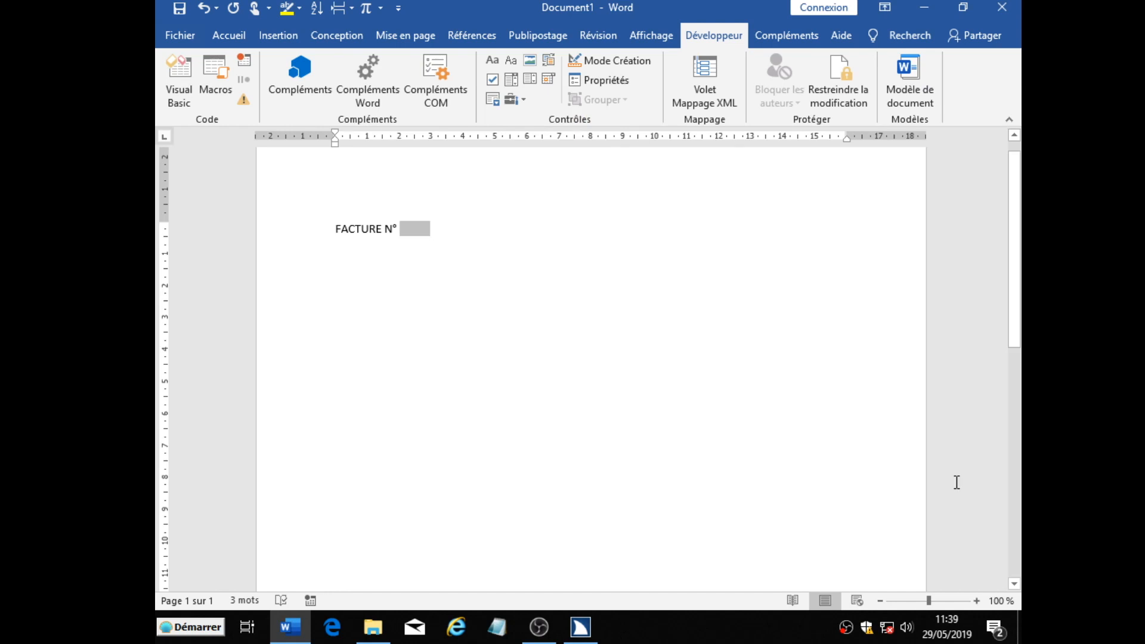
Add a "DATE :" line below the invoice number, leaving a blank line between, and insert a legacy text form field after it
key(Return)
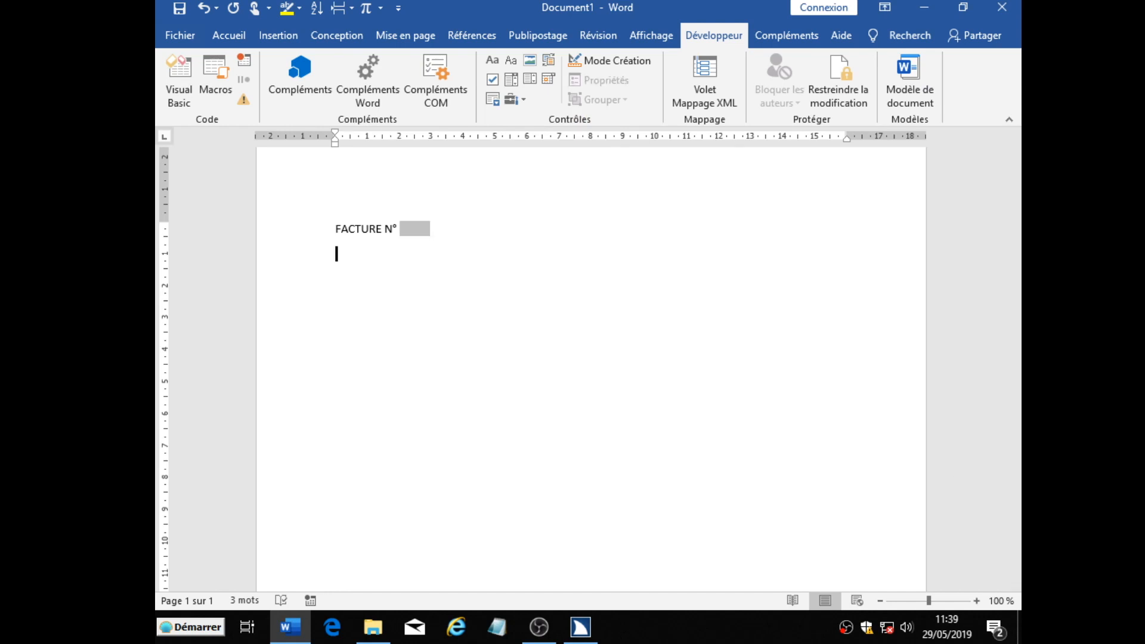
key(Return)
text(DATE :)
key(alt)
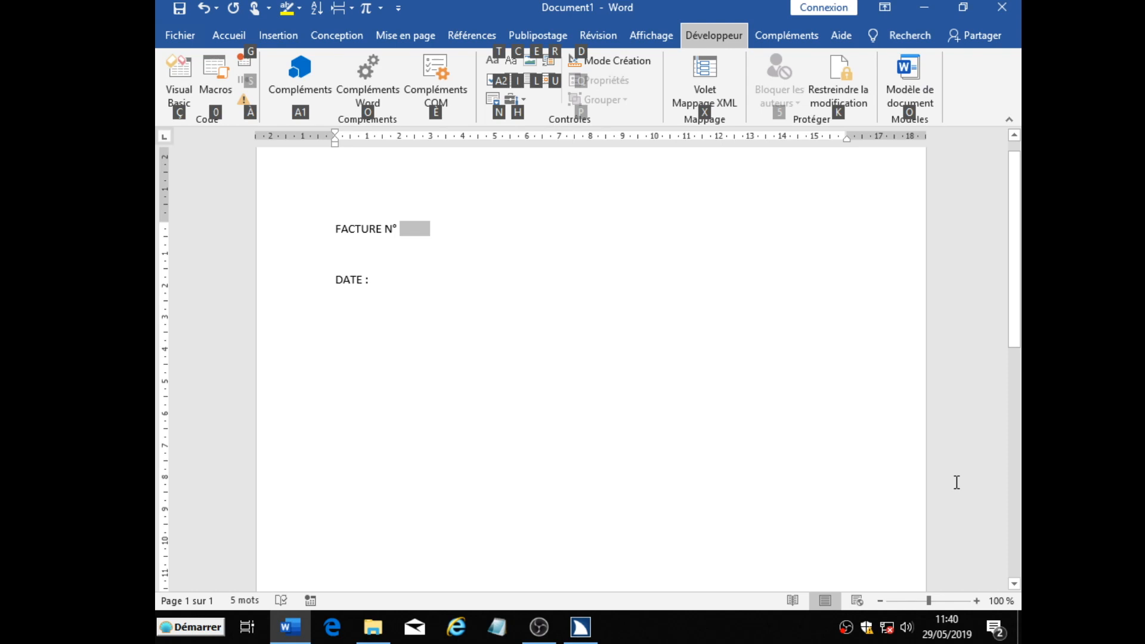
key(h)
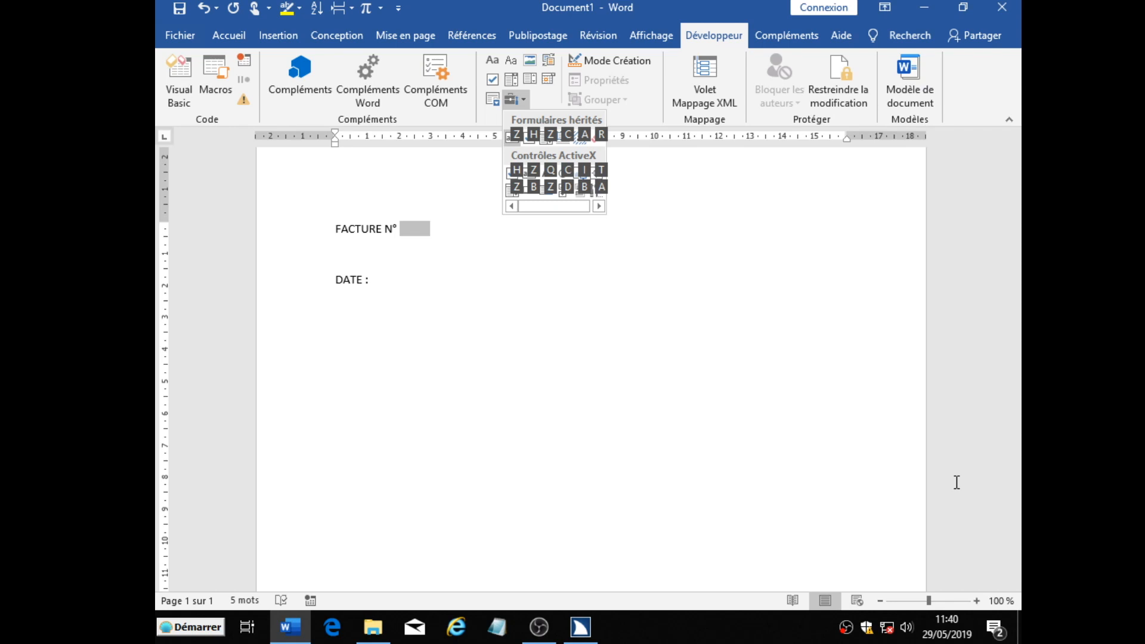
key(z)
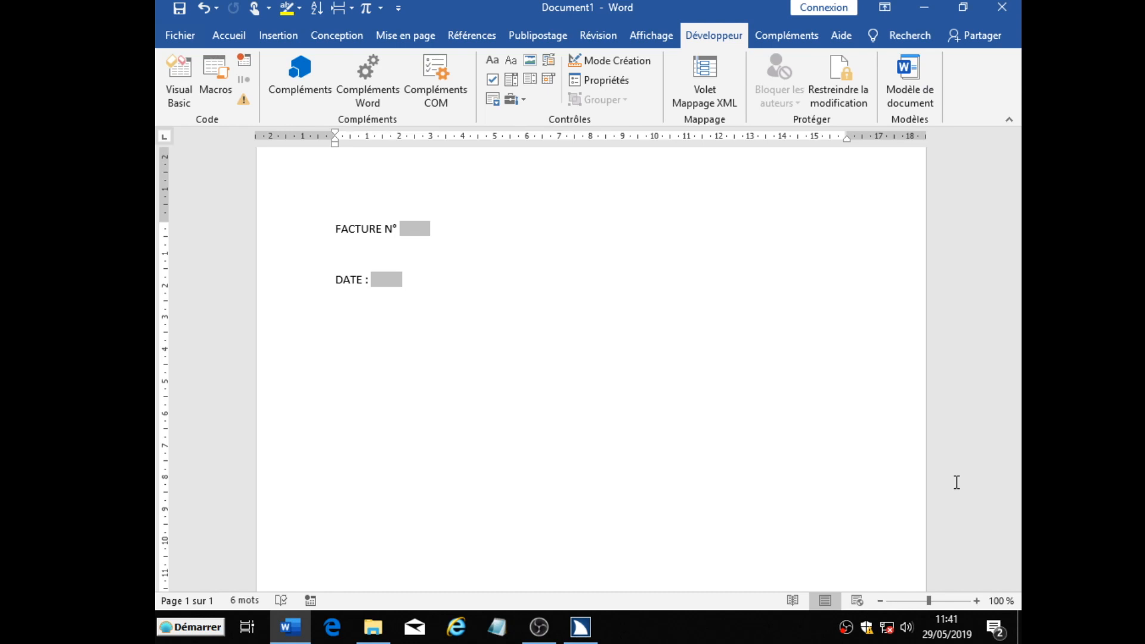
Set the type of the form field after "DATE :" to Date du jour in its properties
key(shift+F10)
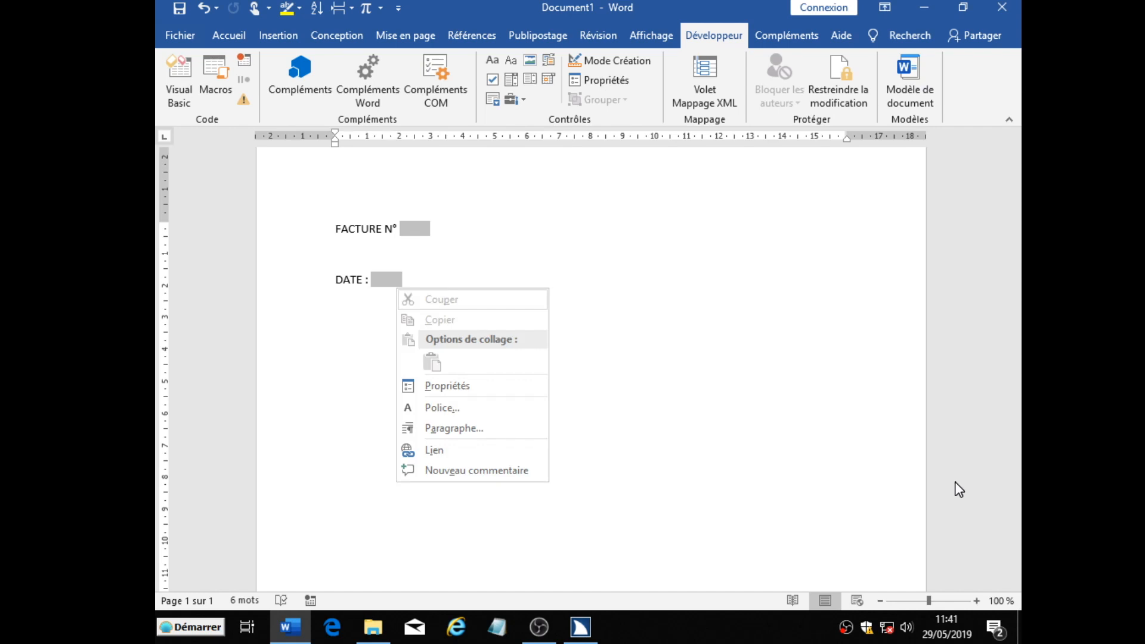
key(Down)
key(Down)
key(Down)
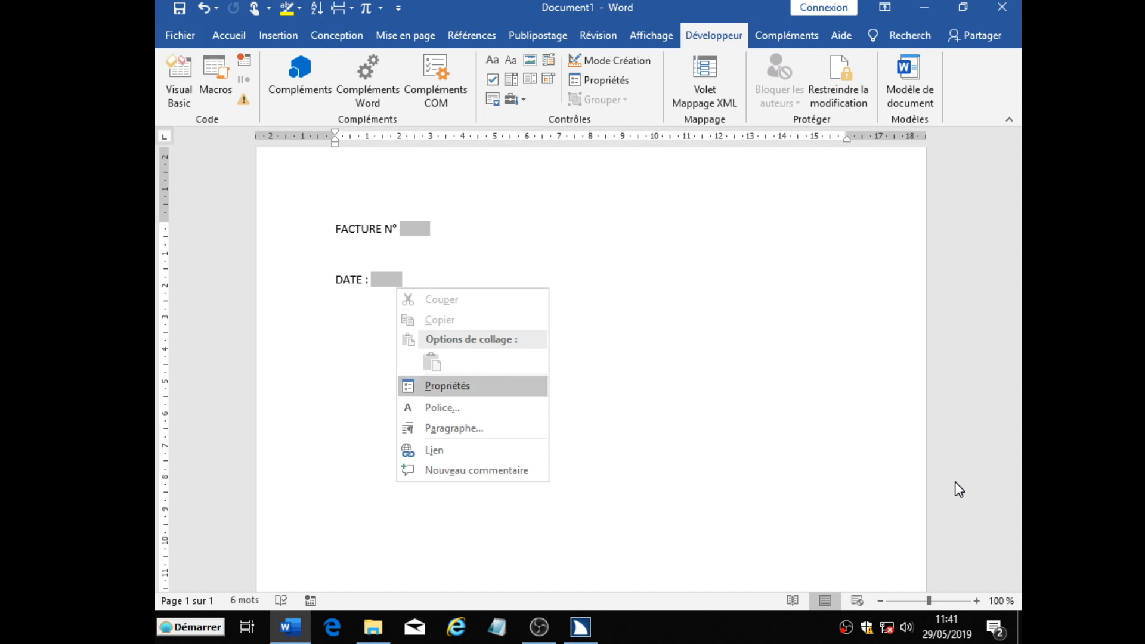
key(Return)
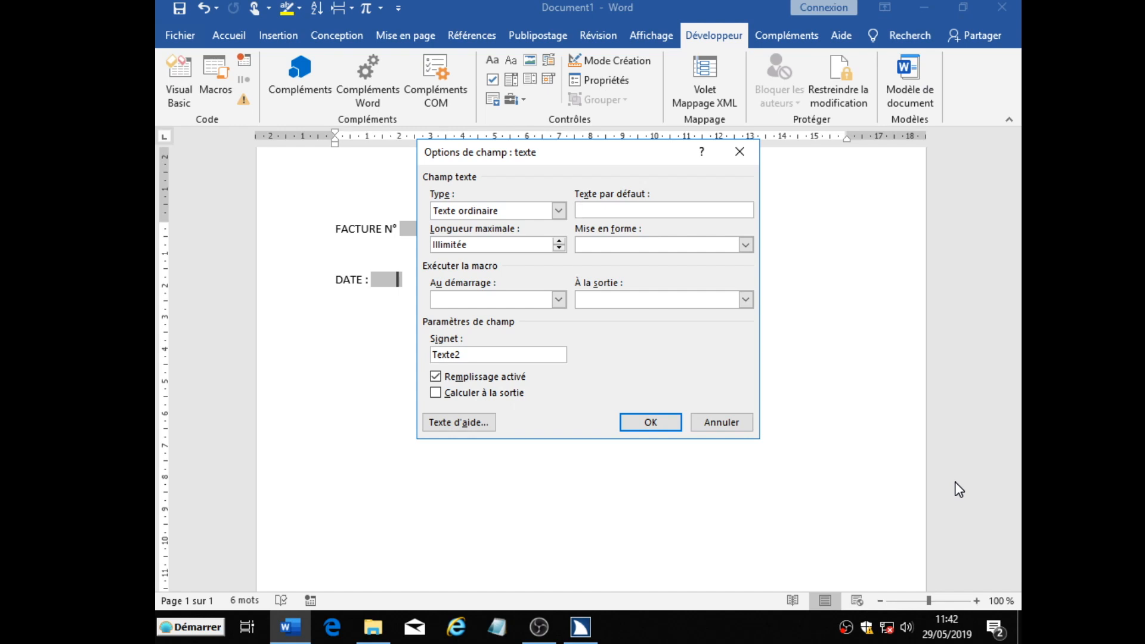
key(Tab)
key(shift+Tab)
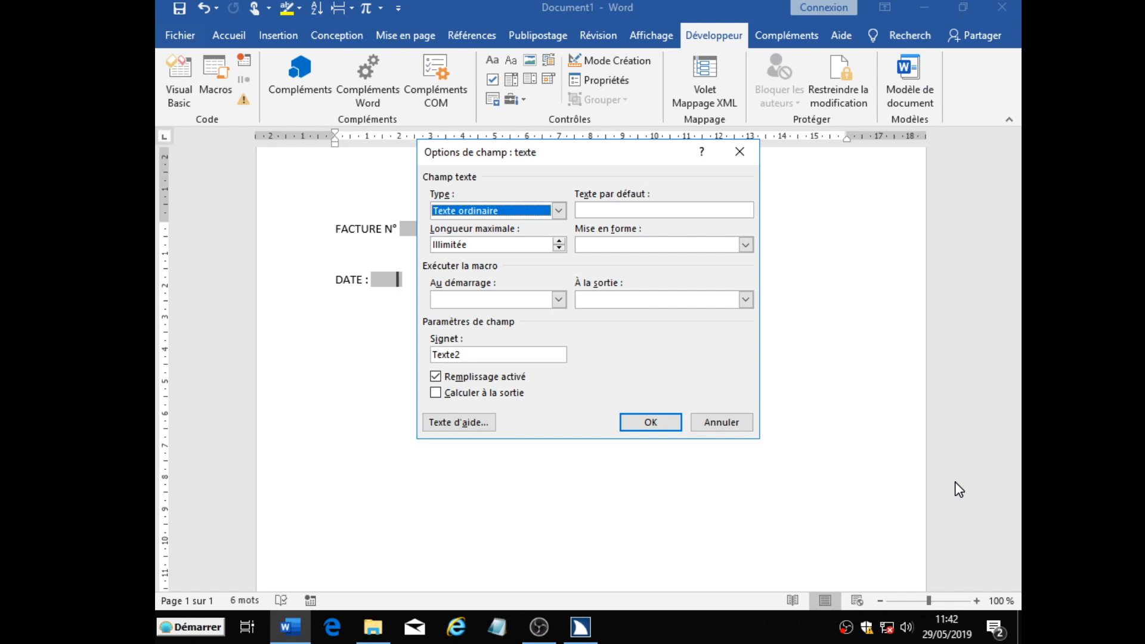
key(alt+Down)
key(Down)
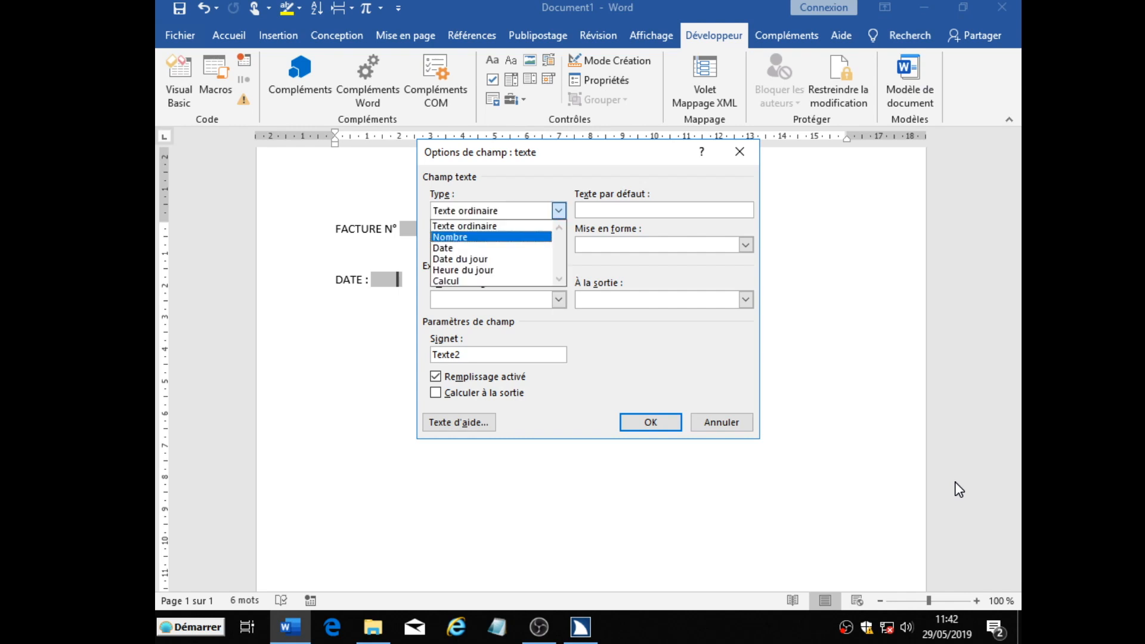
key(Down)
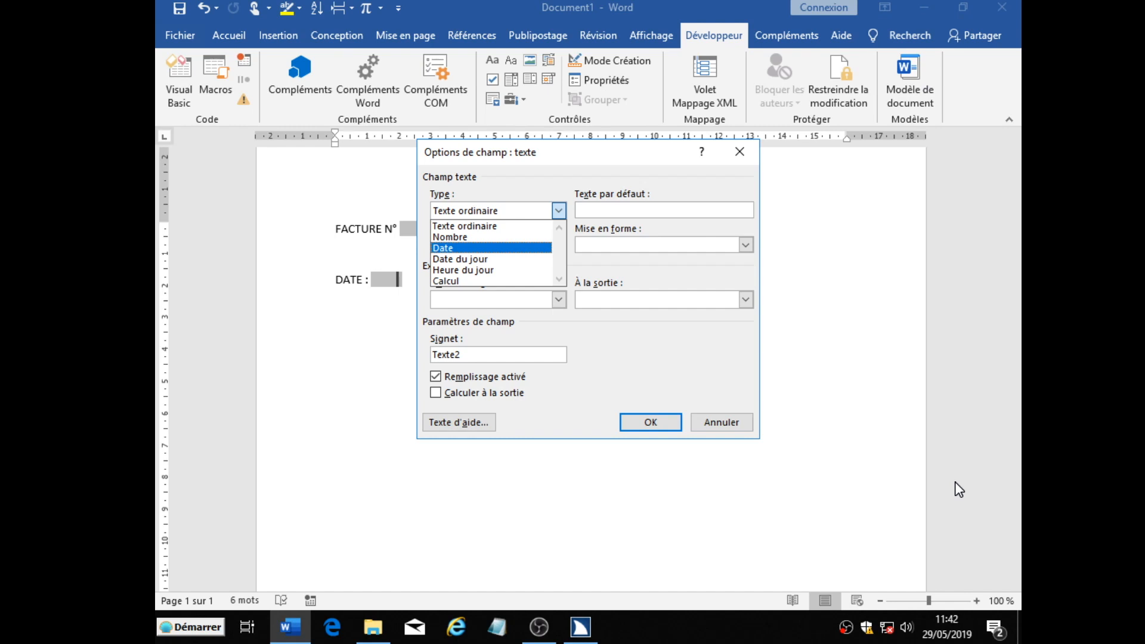
key(Down)
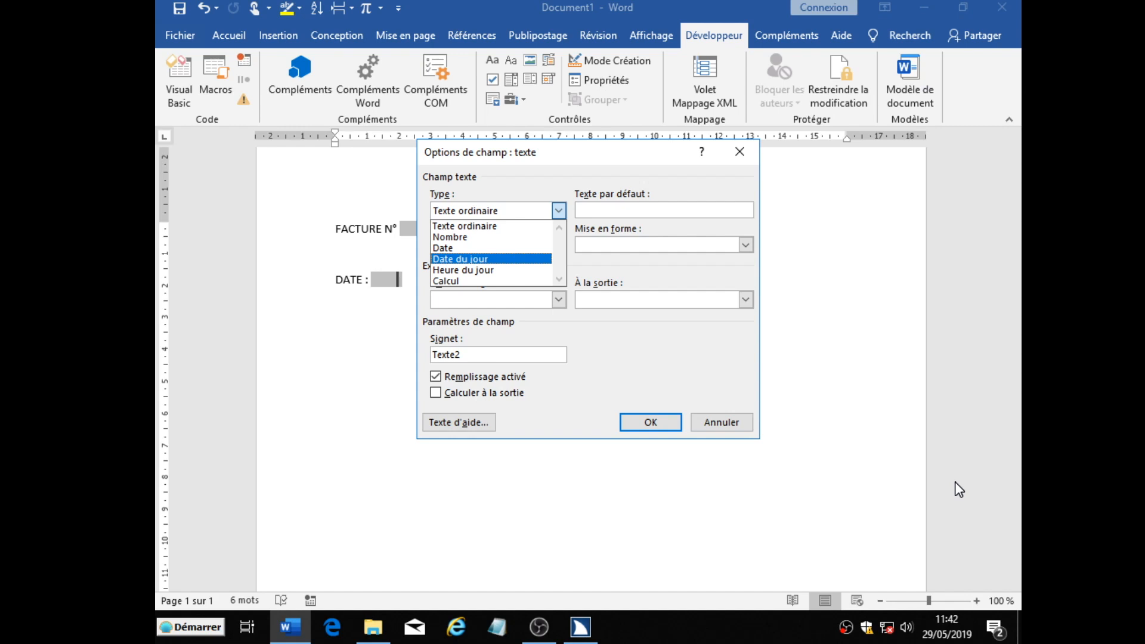
key(Return)
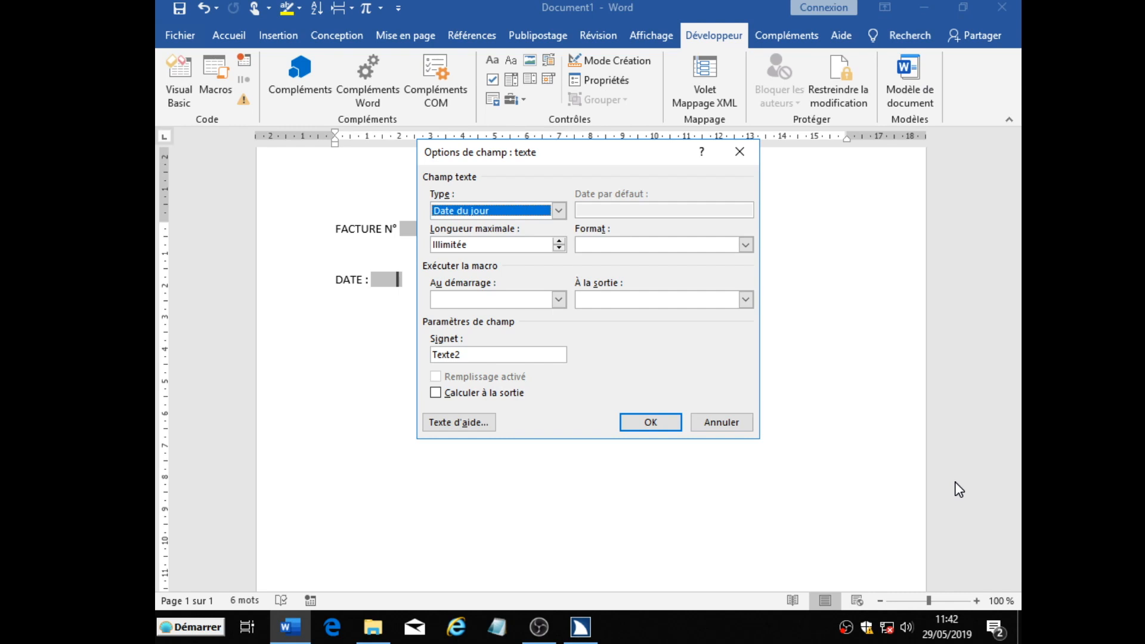
key(Return)
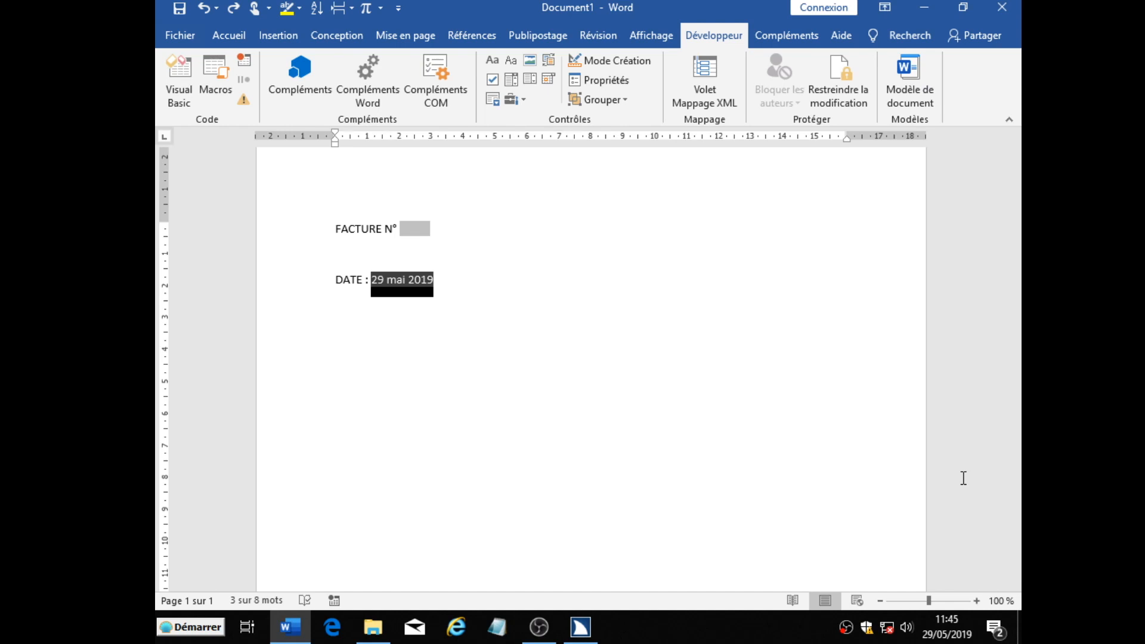
key(Right)
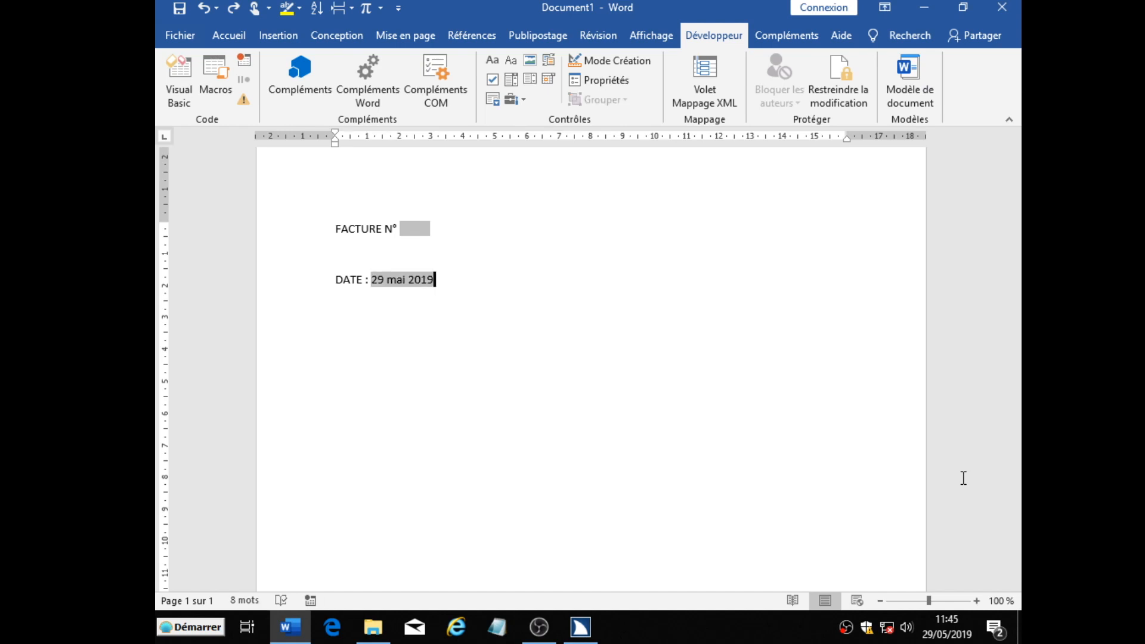
Add a "Facturer à :" line below the date, leaving a blank line between, and insert a legacy text form field after it
key(Return)
key(Return)
text(Fact)
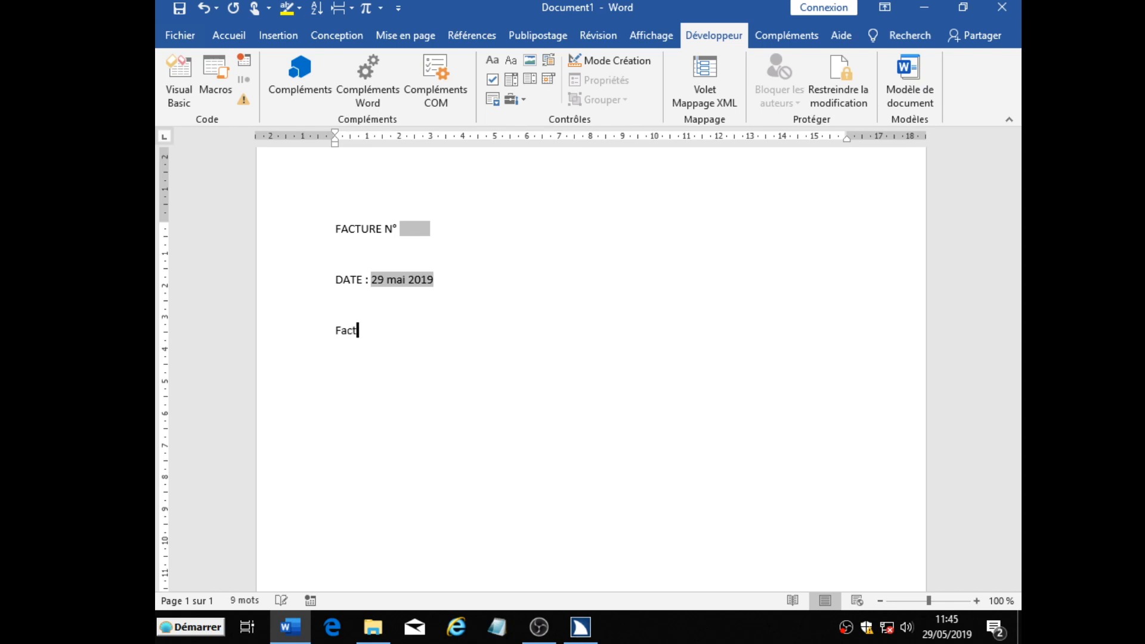
text(urer à :)
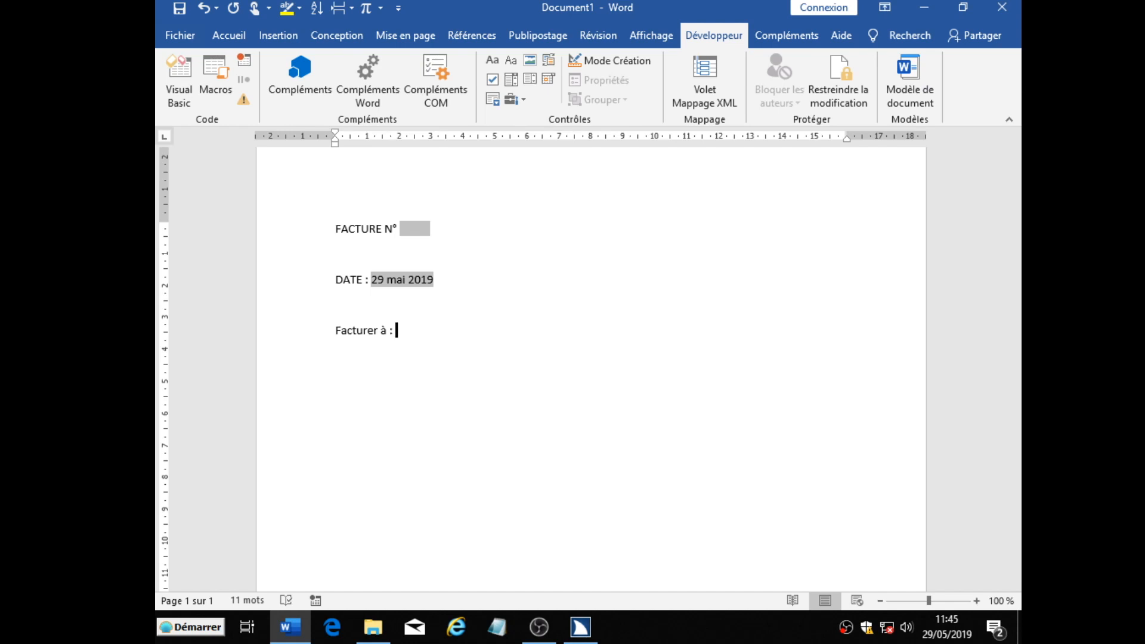
key(alt)
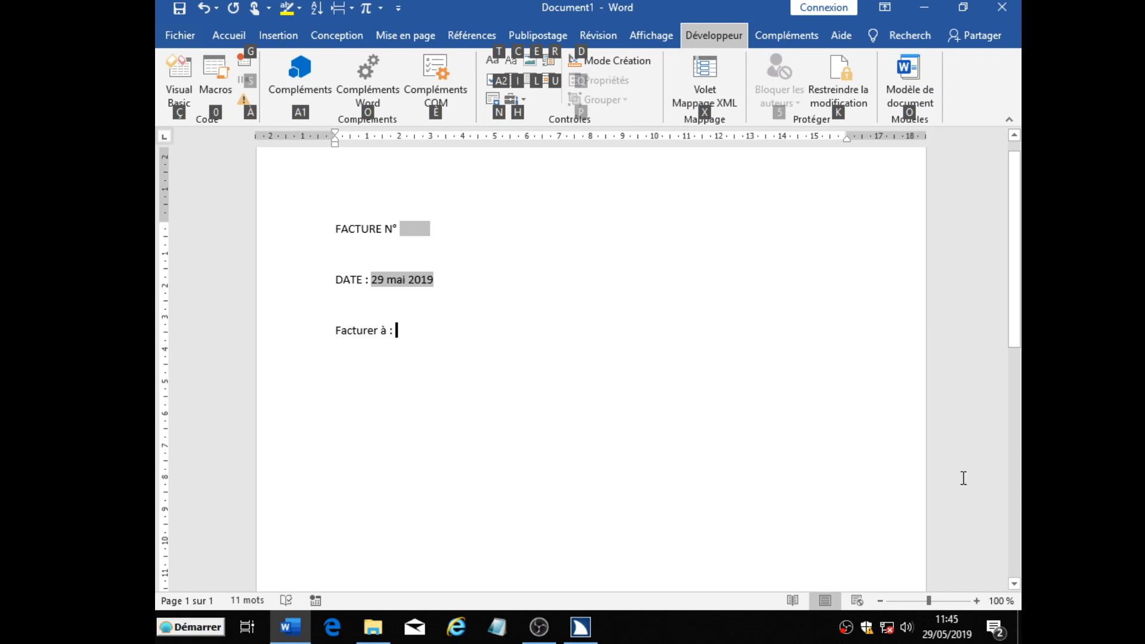
key(h)
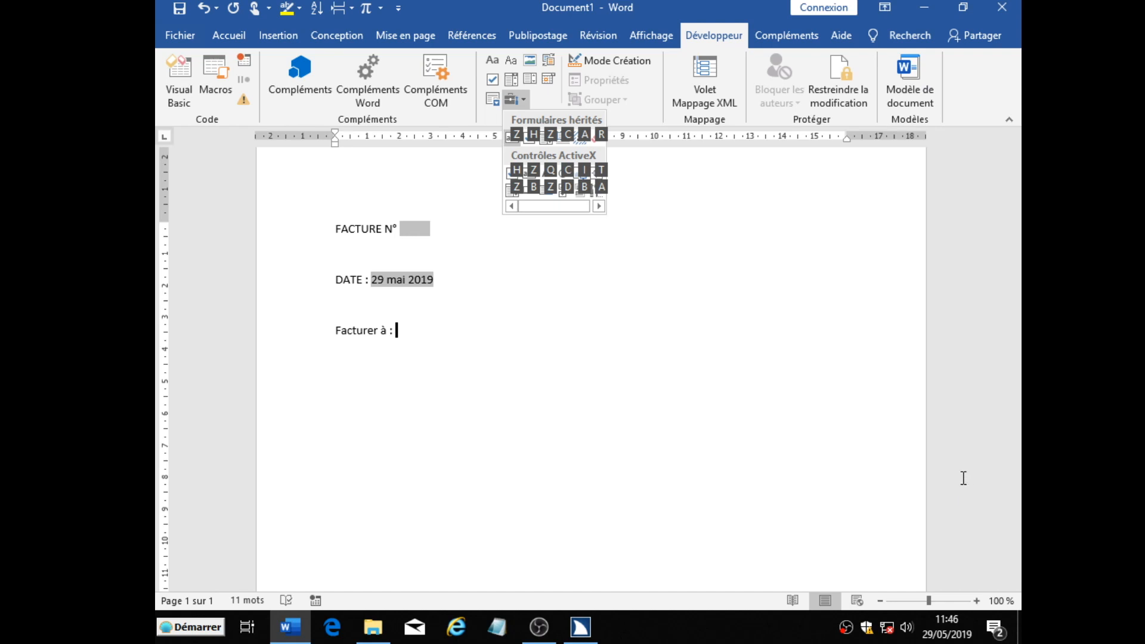
key(Return)
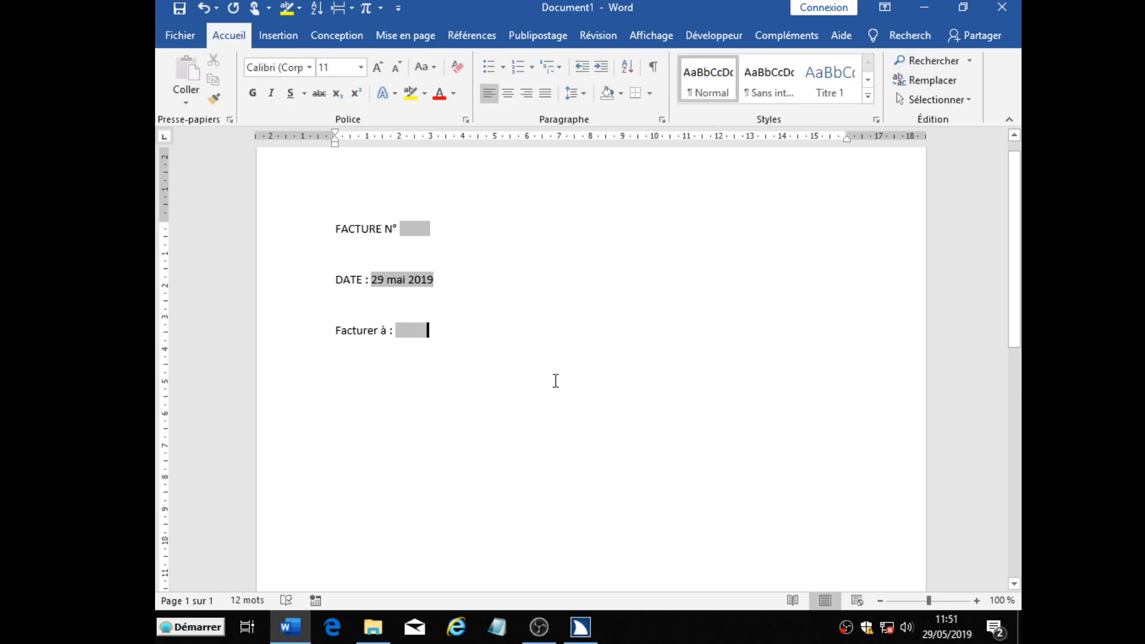
Insert a table of four columns and three rows below the "Facturer à :" line, leaving a blank line between
key(Return)
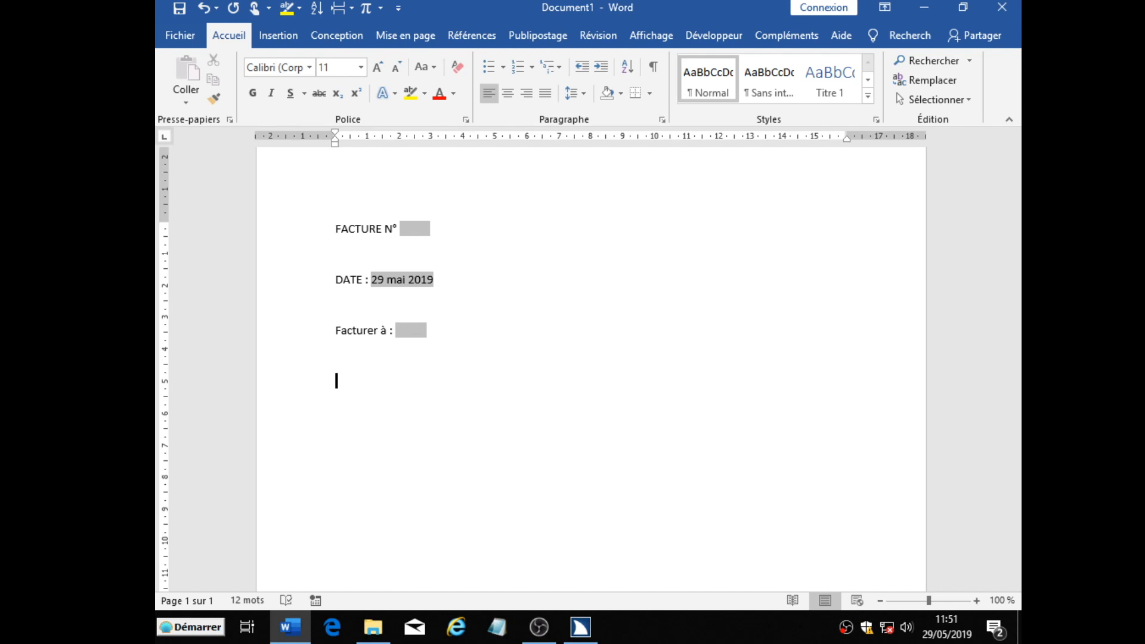
key(alt+n)
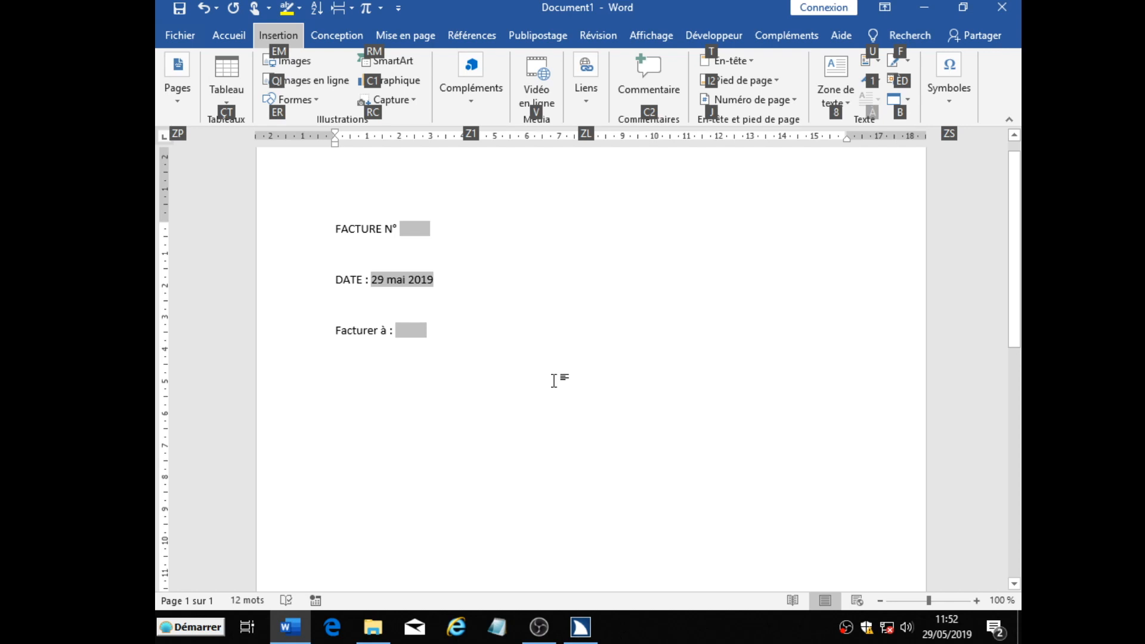
key(z)
key(p)
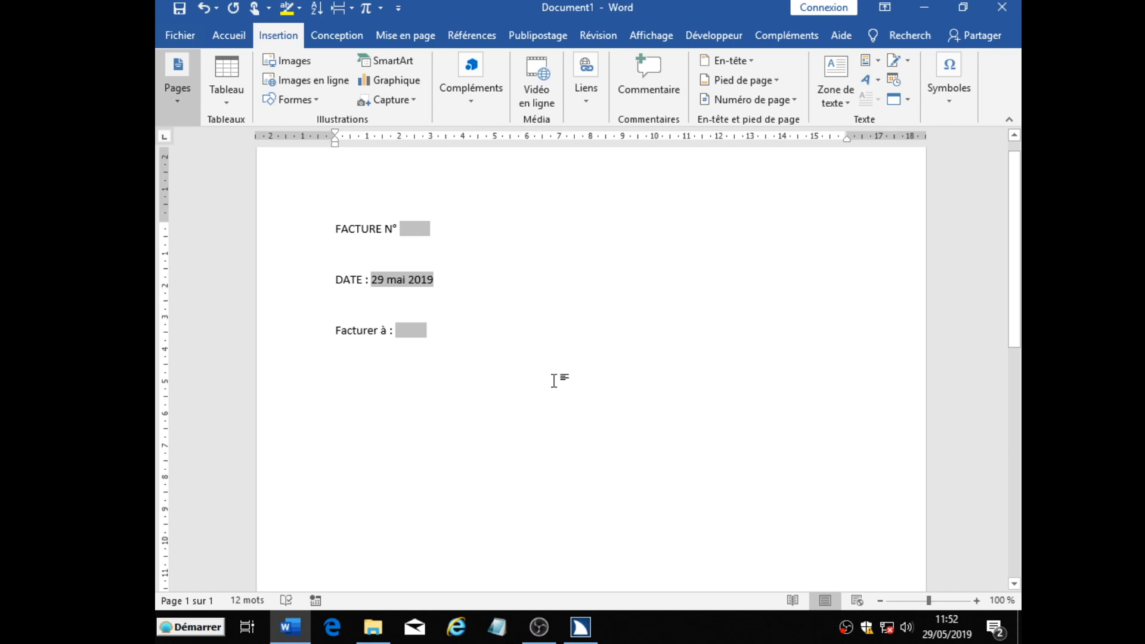
key(Right)
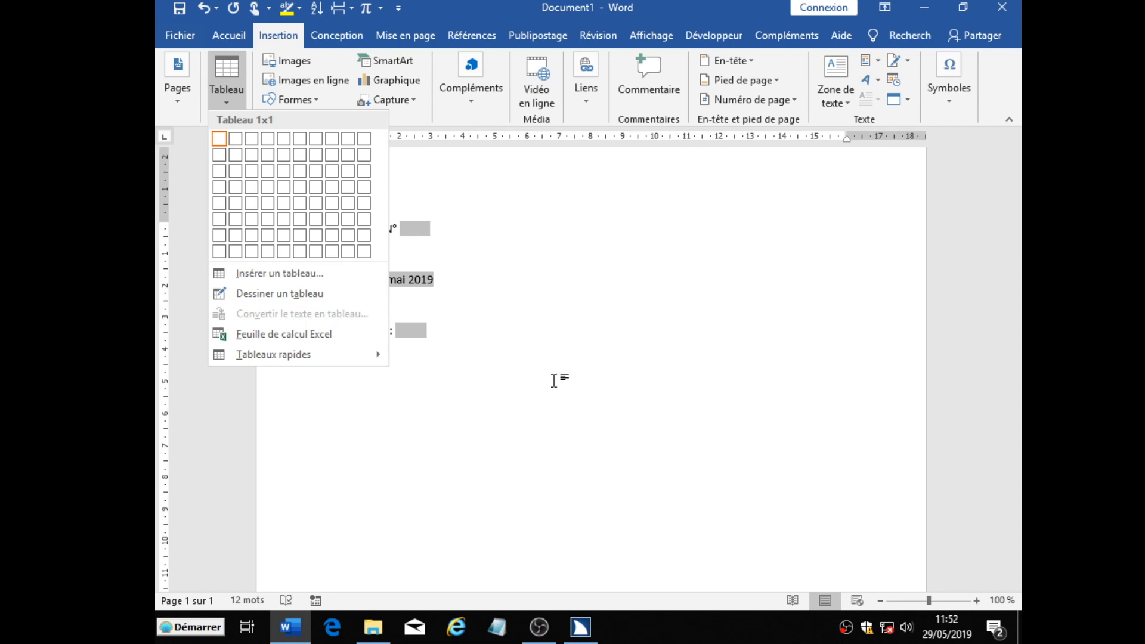
key(Right)
key(Right)
key(Right)
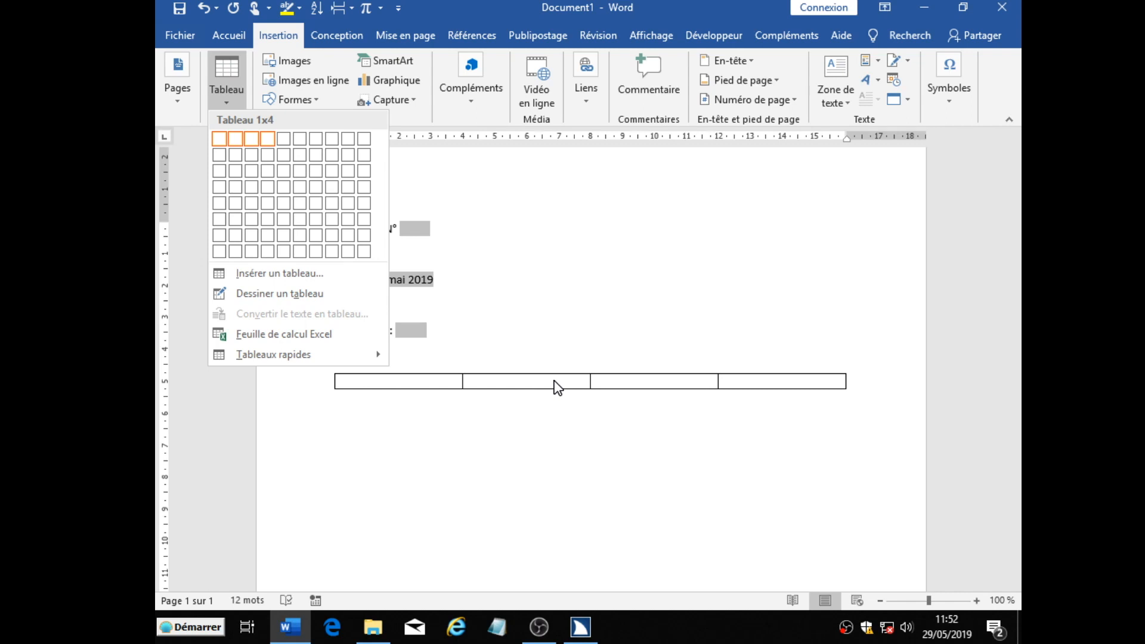
key(Down)
key(Down)
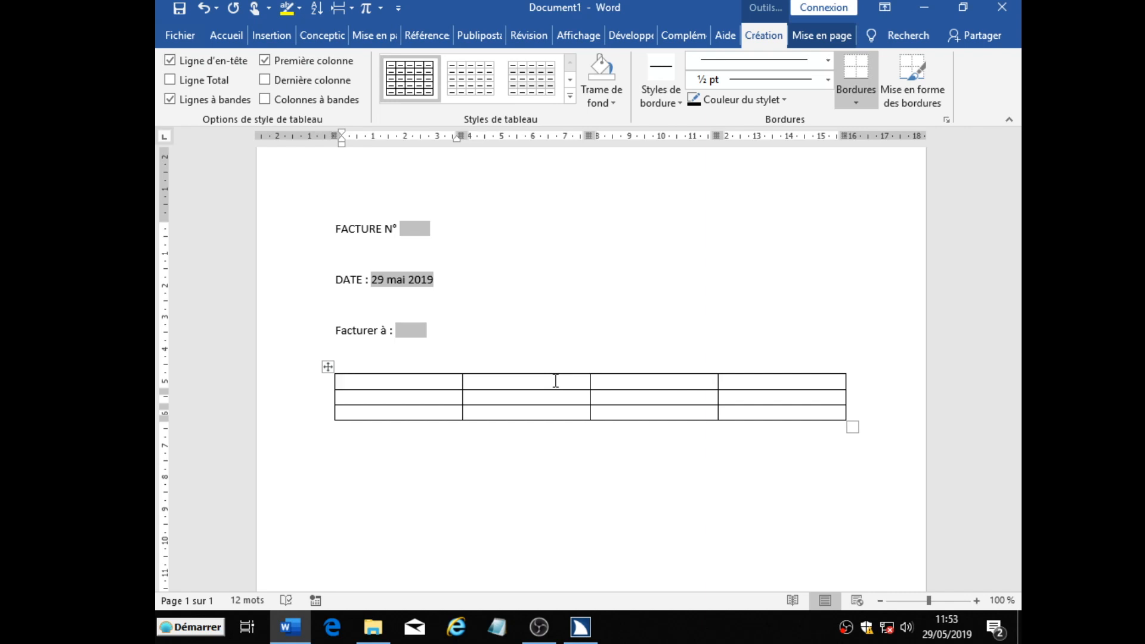
Fill the table's header row with DESIGNATION, QUANTITE, PRIX UNITAIRE and TOTAL
text(DESIGNATION)
key(Tab)
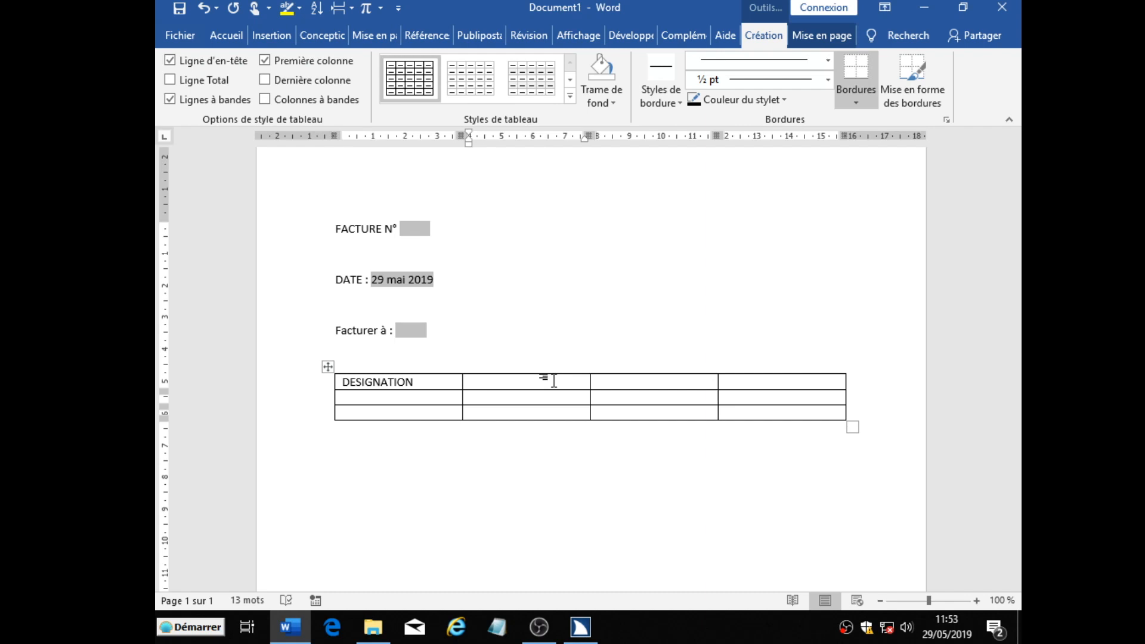
text(QUANTITE)
key(Tab)
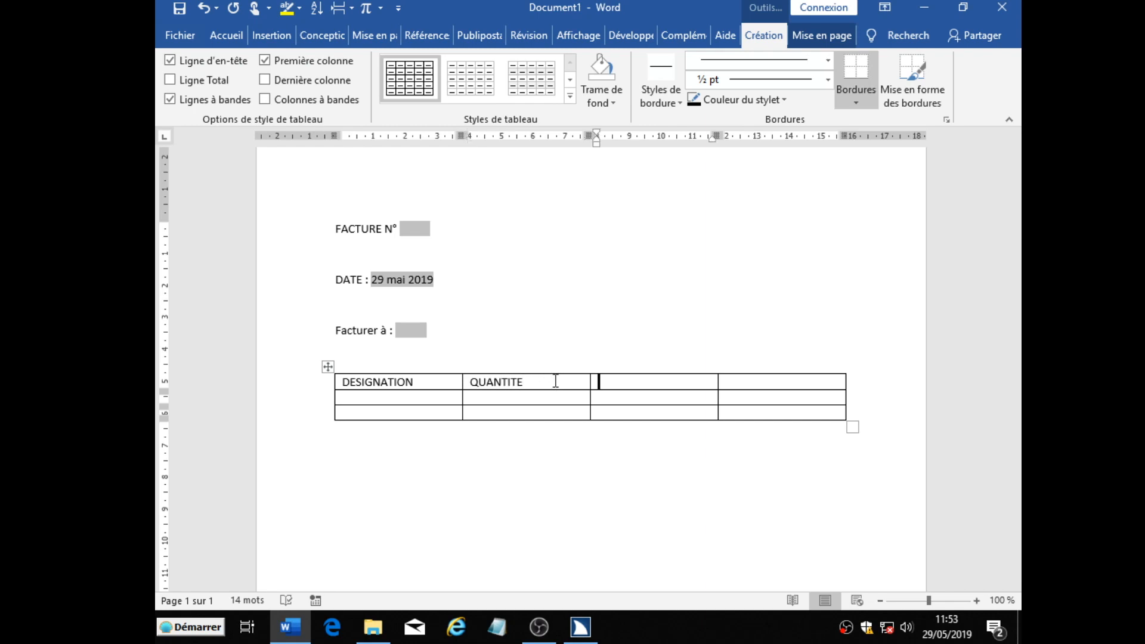
text(PRIX UNITAI)
text(RE)
key(Tab)
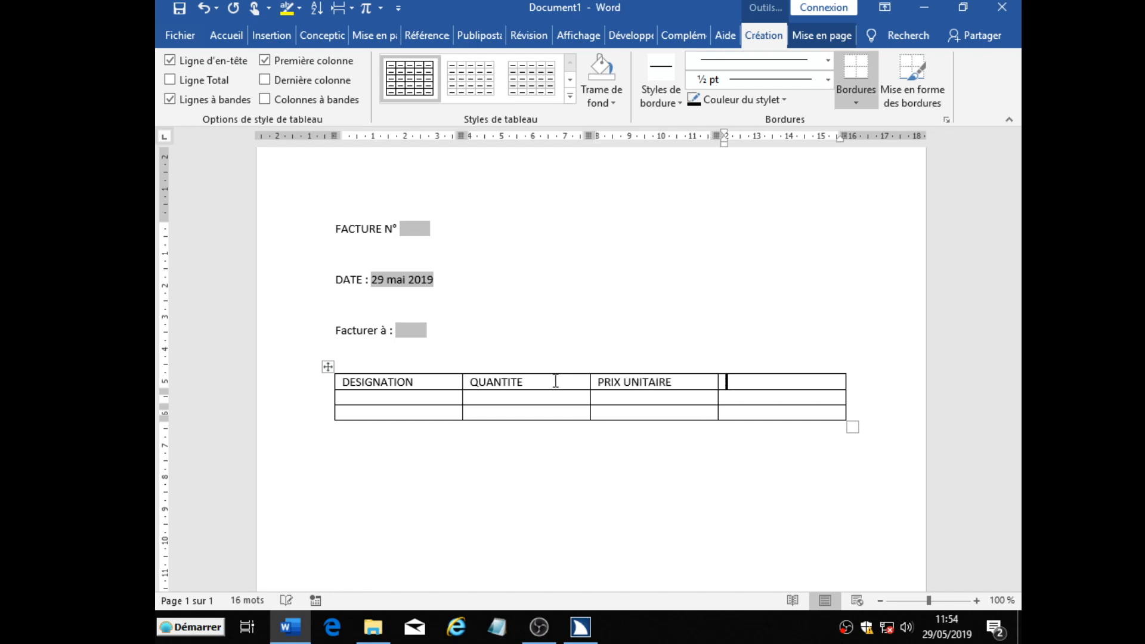
text(TOTAL)
key(Tab)
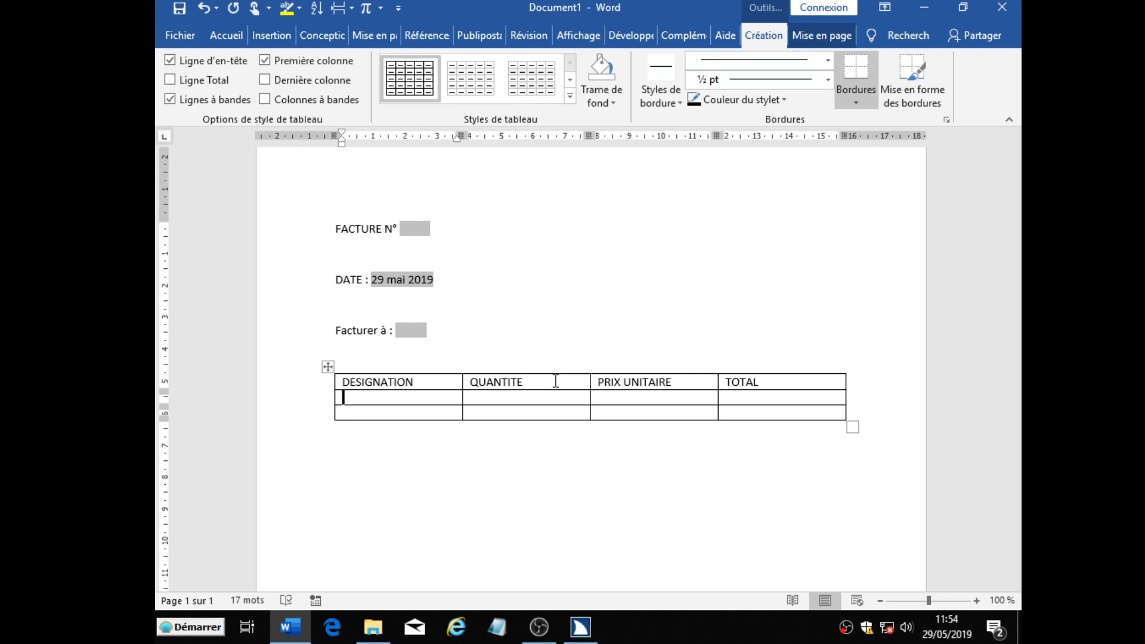
Insert a legacy text form field in the cell below DESIGNATION
key(alt+w)
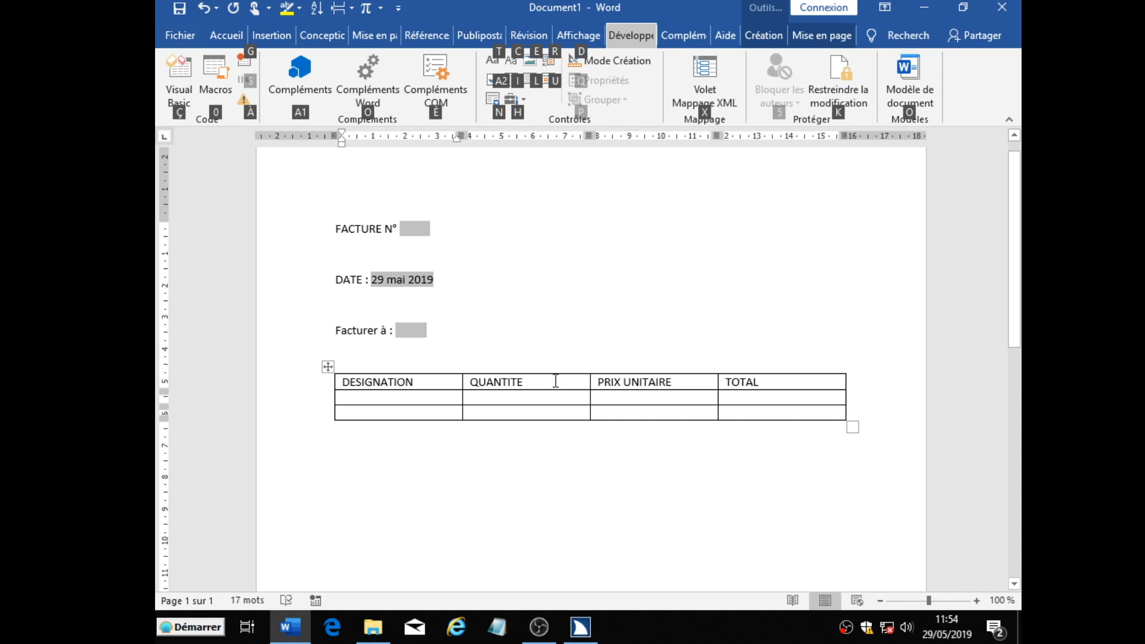
key(h)
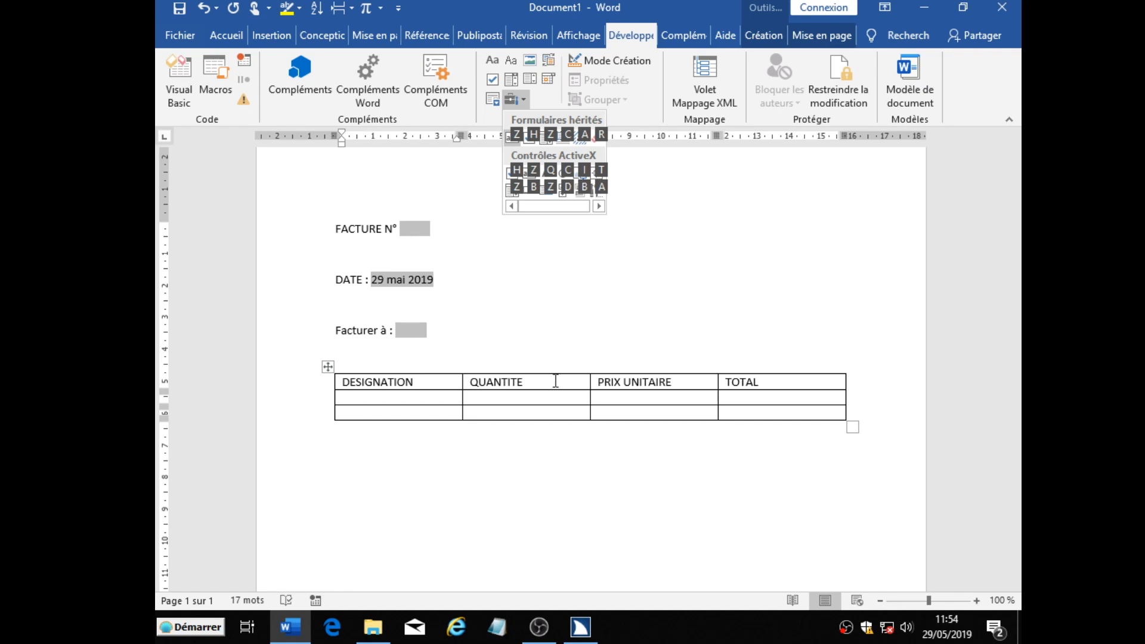
key(Return)
key(Left)
key(Right)
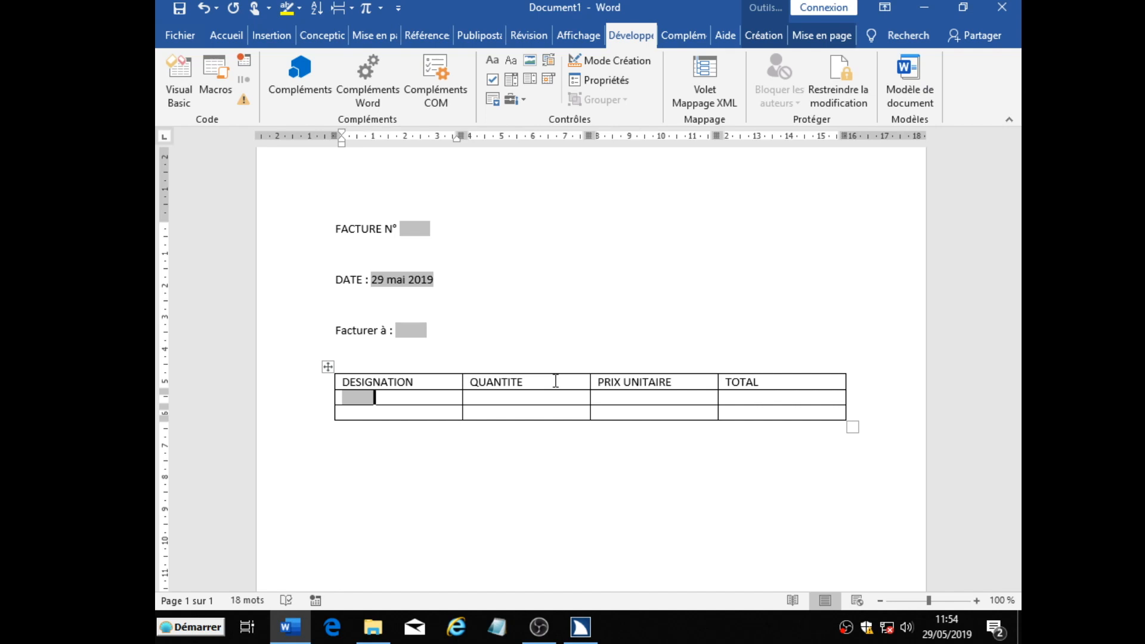
Copy the form field under DESIGNATION into the cells below QUANTITE, PRIX UNITAIRE and TOTAL
key(shift+Left)
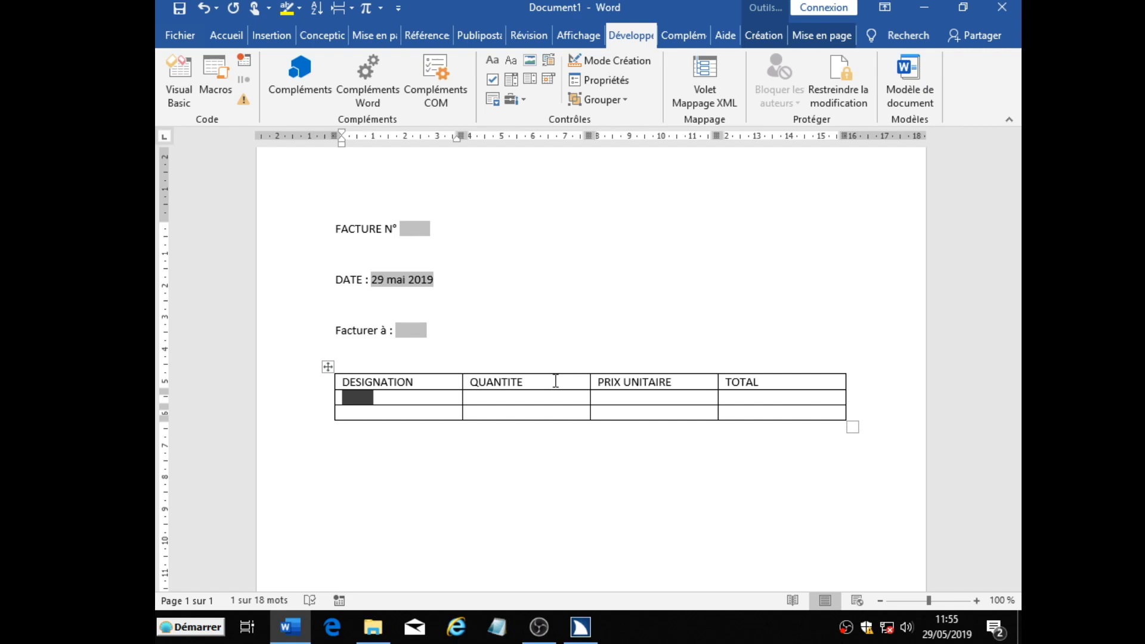
key(Tab)
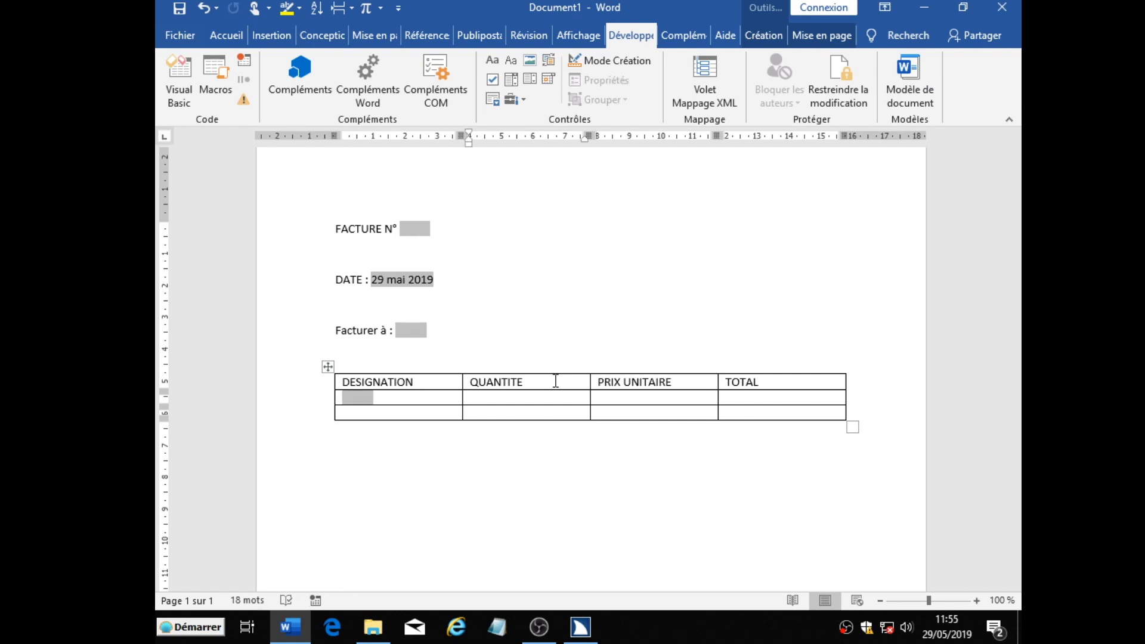
key(ctrl+v)
key(Tab)
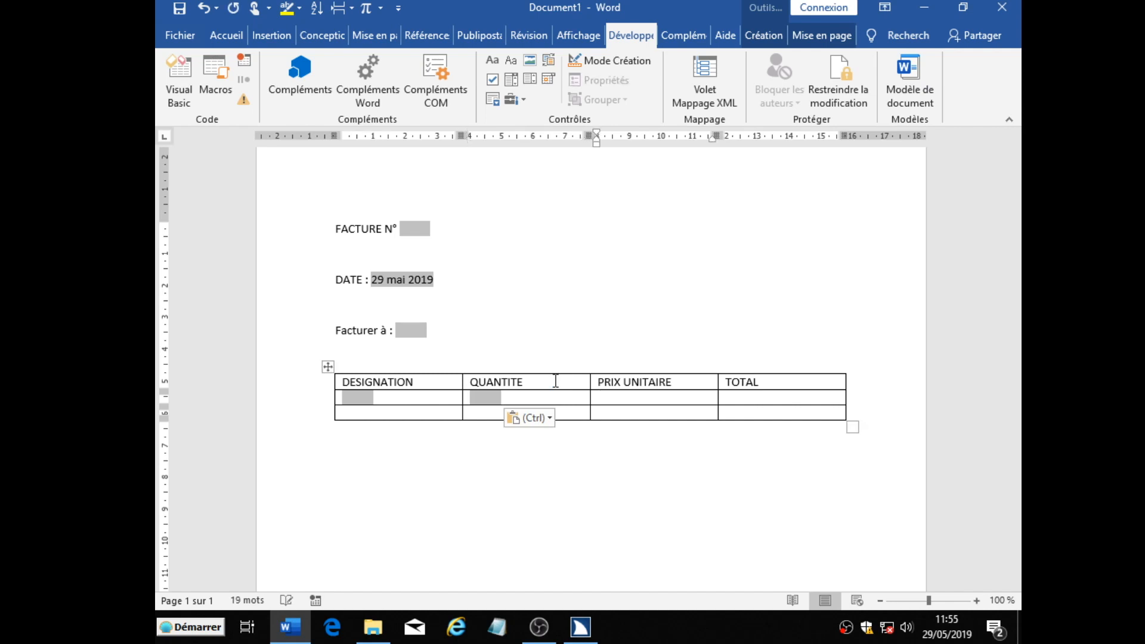
key(ctrl+v)
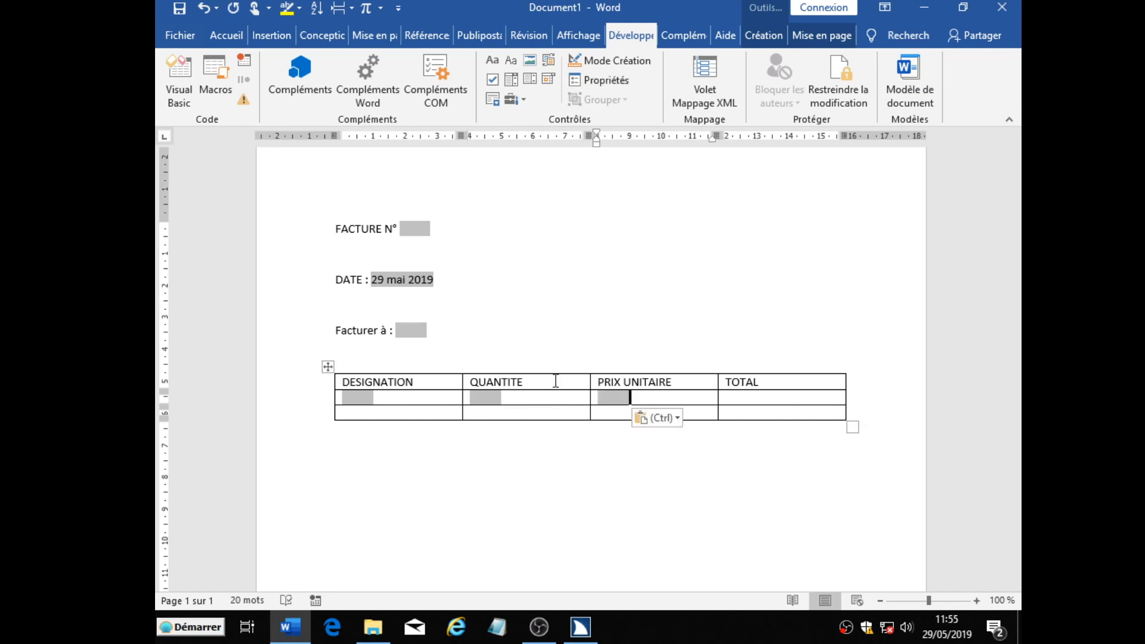
key(Tab)
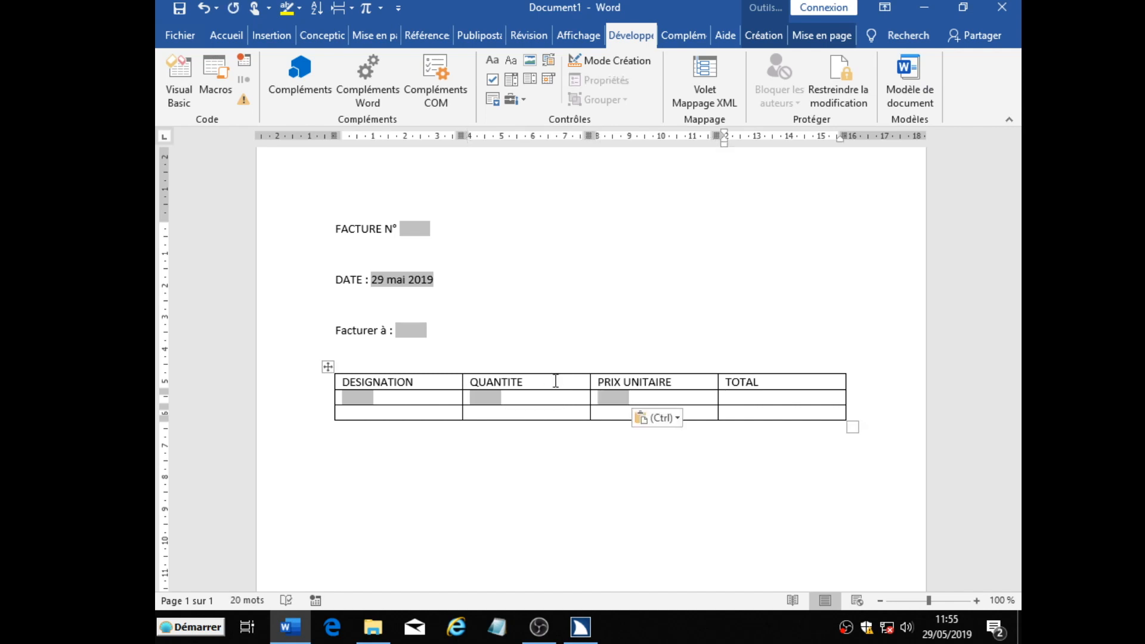
key(ctrl)
key(Escape)
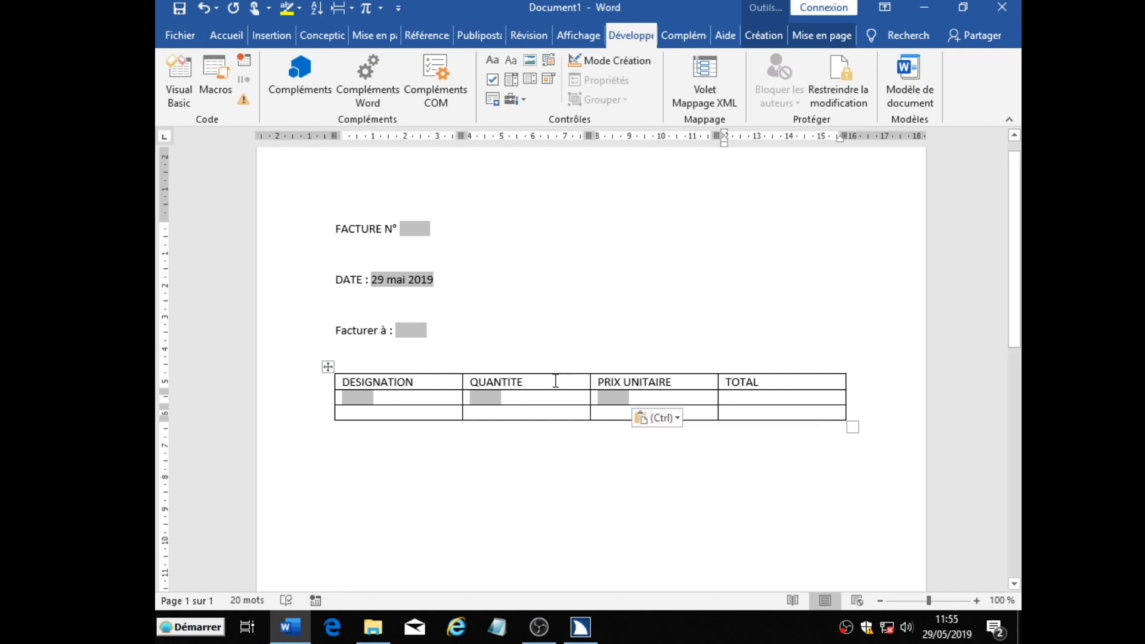
key(ctrl+v)
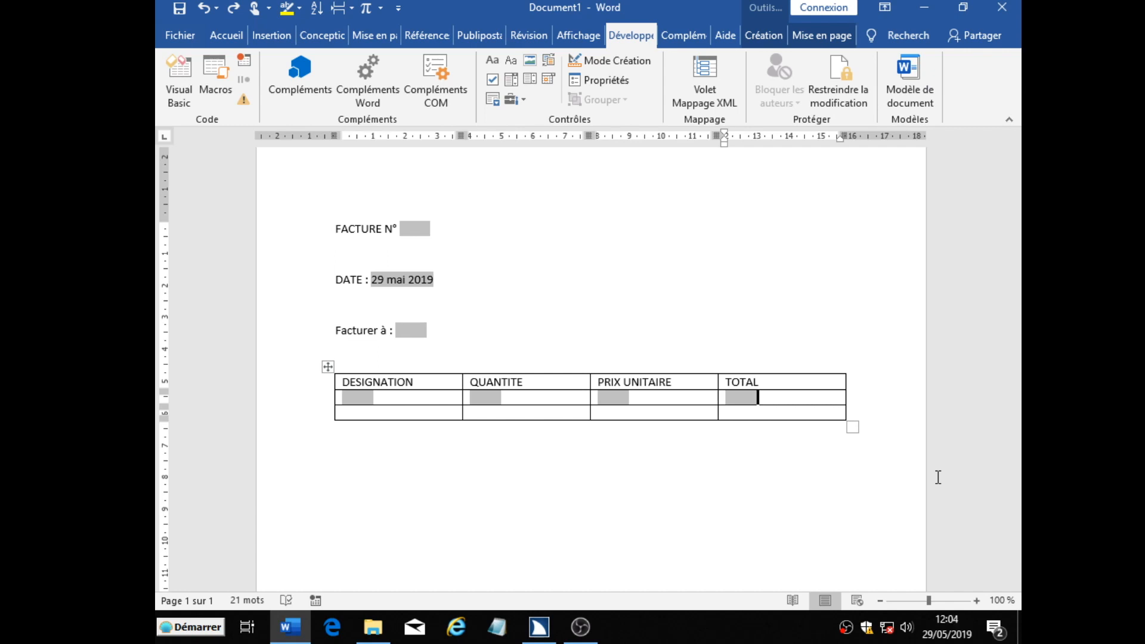
Replace the form field after "FACTURE N°" with the invoice number 15
click(939, 477)
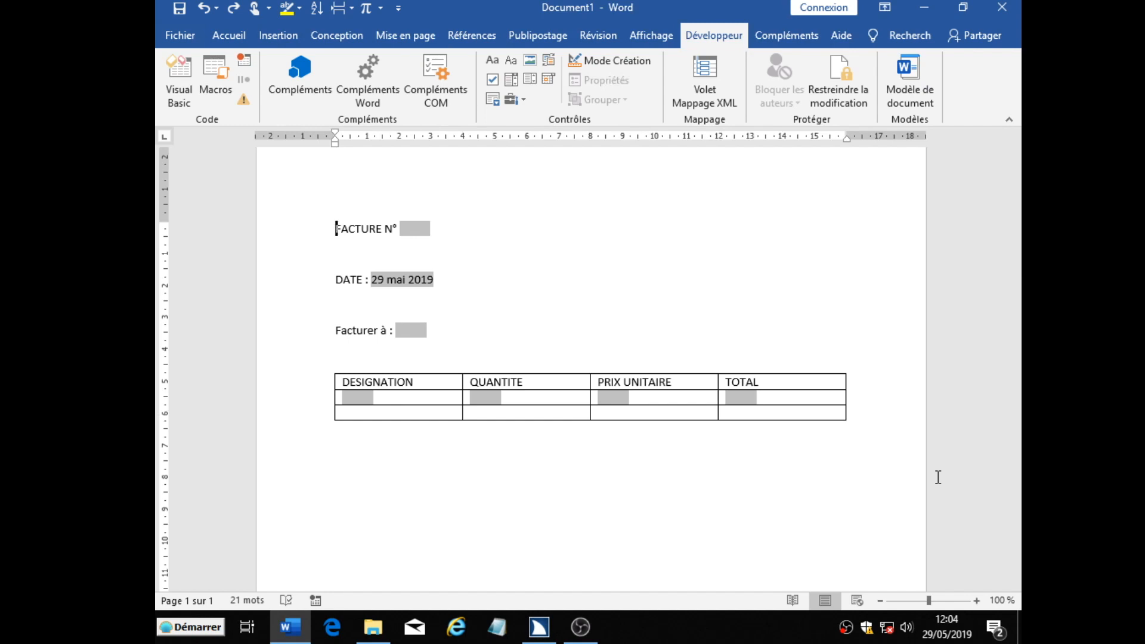
key(F11)
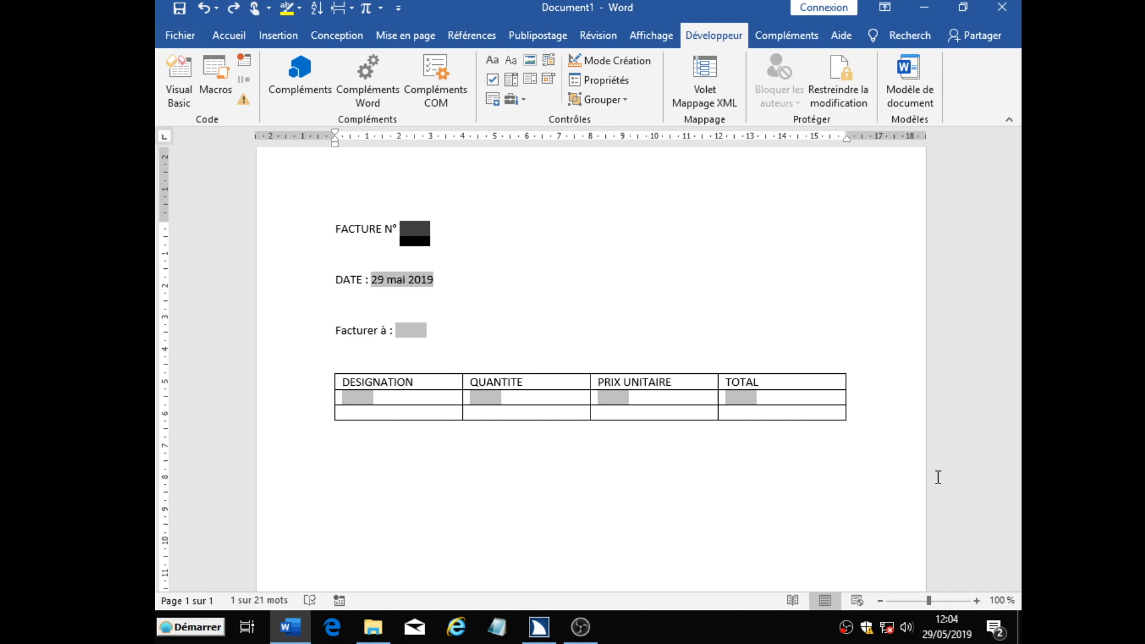
text(15)
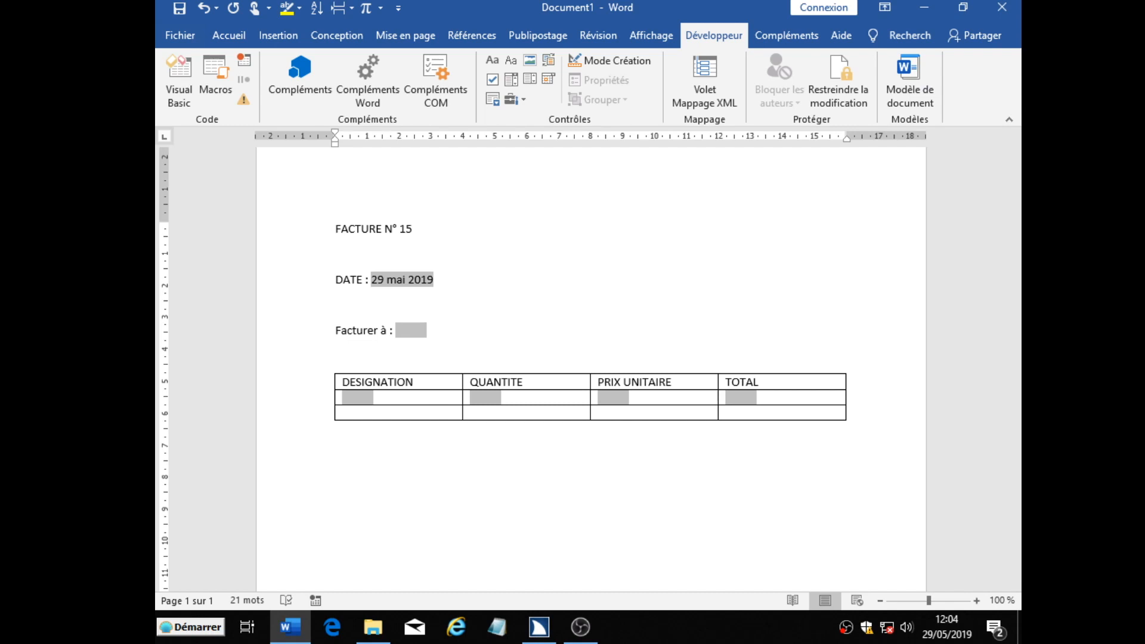
Replace the form field after "Facturer à :" with the customer's name, followed by the street address and the postcode with town on separate lines
click(402, 280)
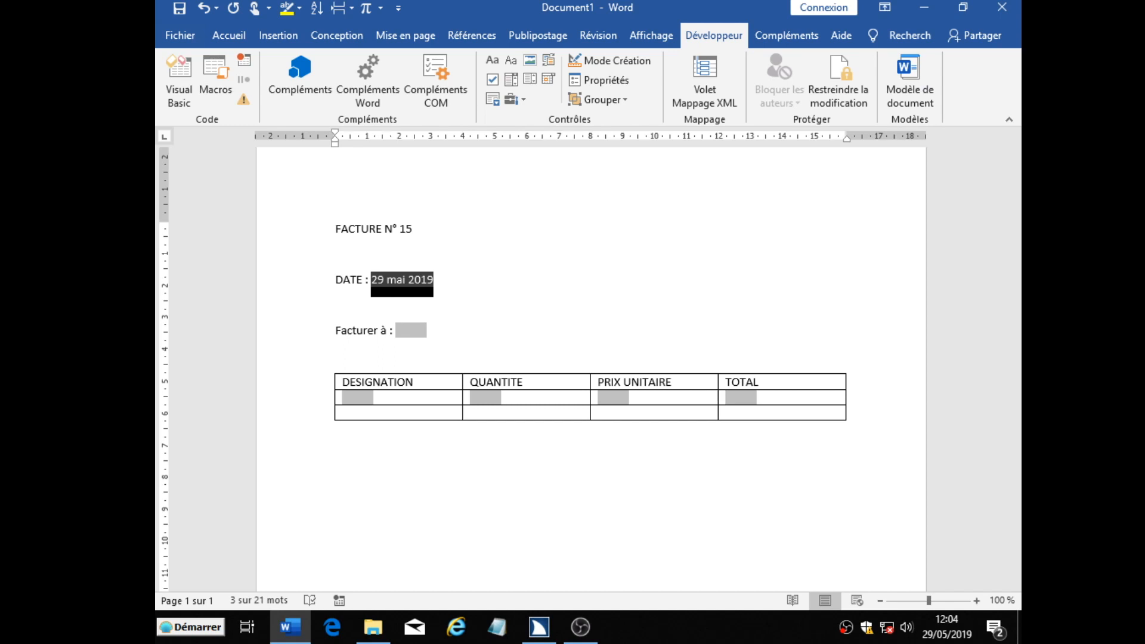
key(Tab)
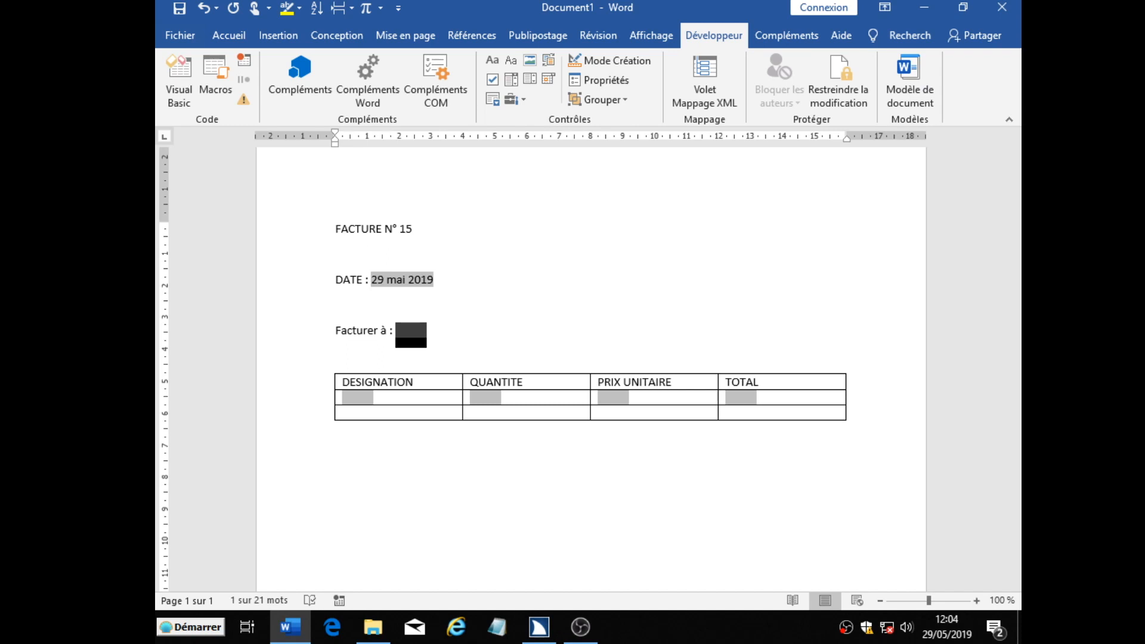
text(M)
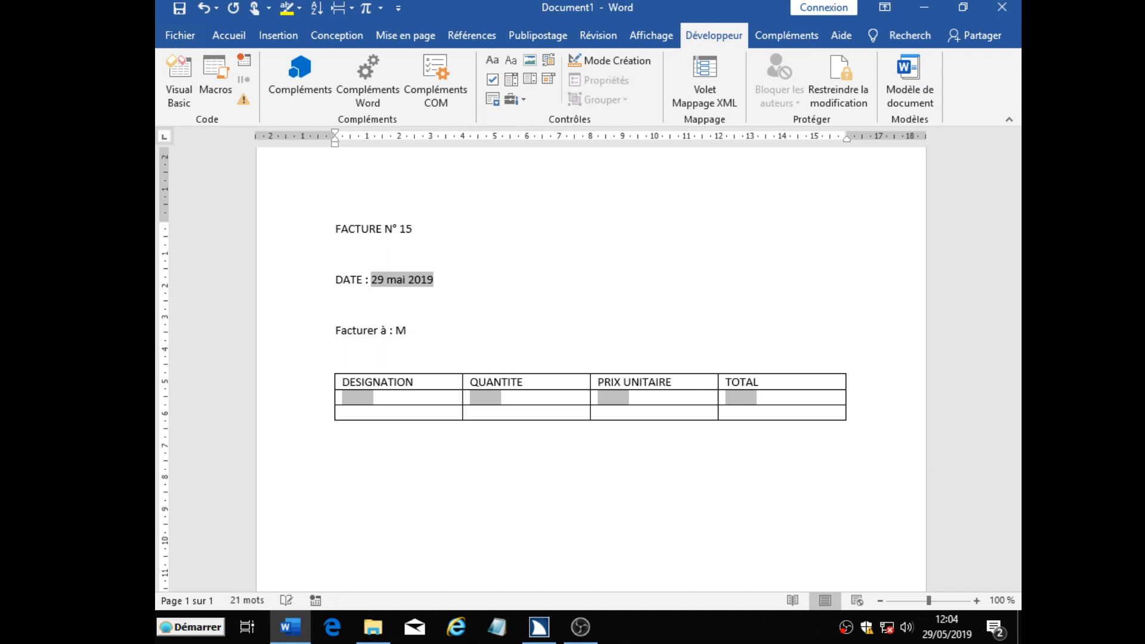
text(. DUPONT)
key(Return)
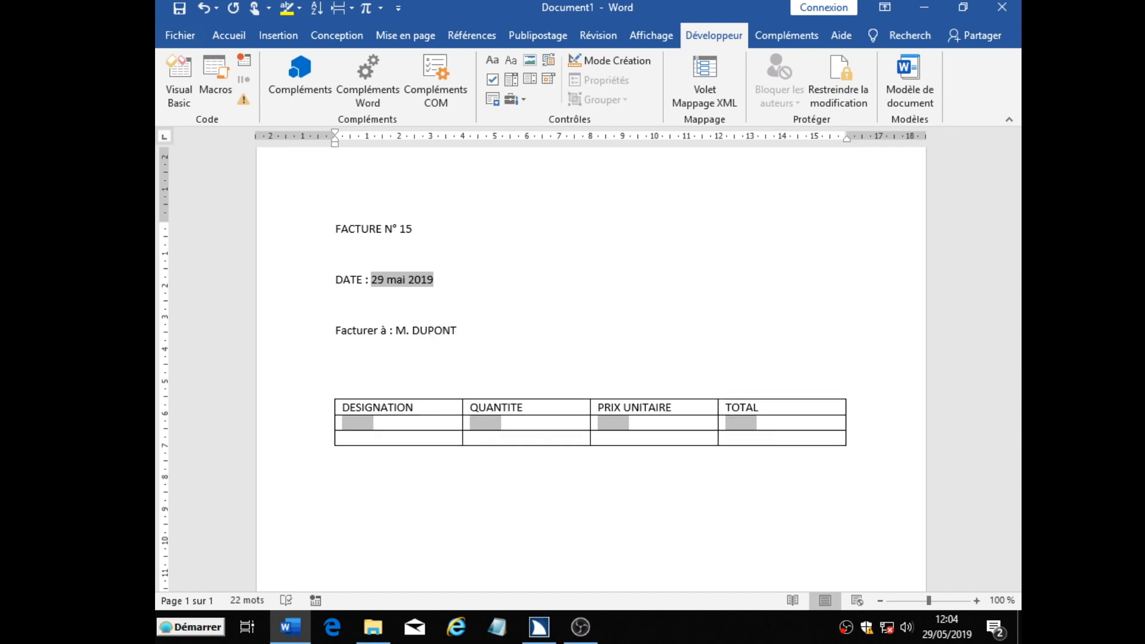
text(9 rue des Fleurs)
key(Return)
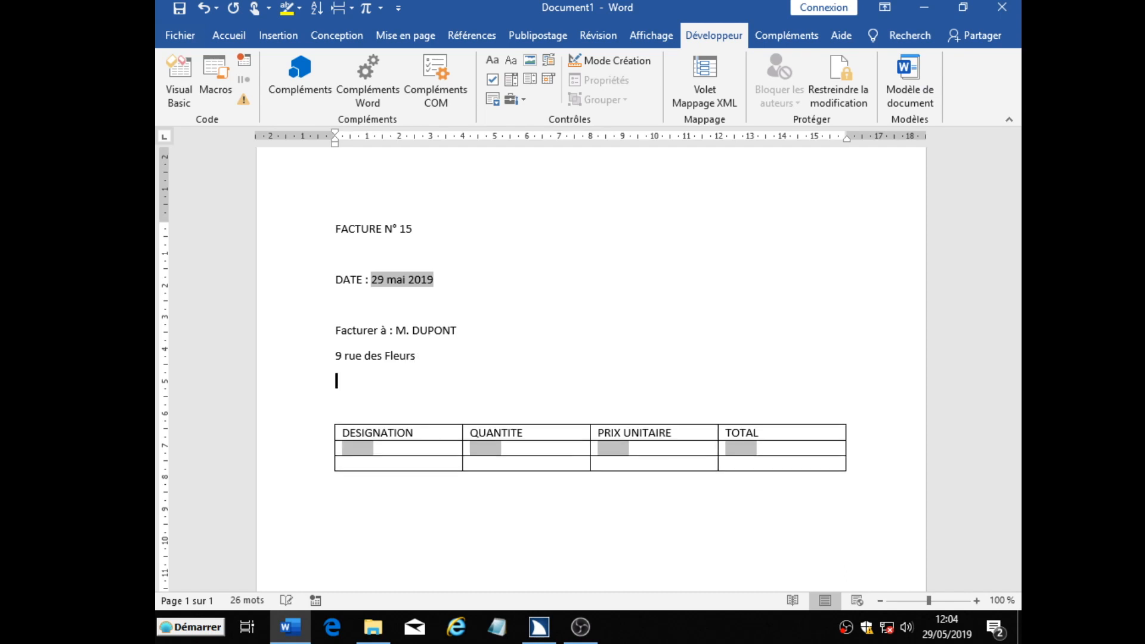
text(92160 Antony)
Open the properties of the form field in the cell below DESIGNATION
click(357, 448)
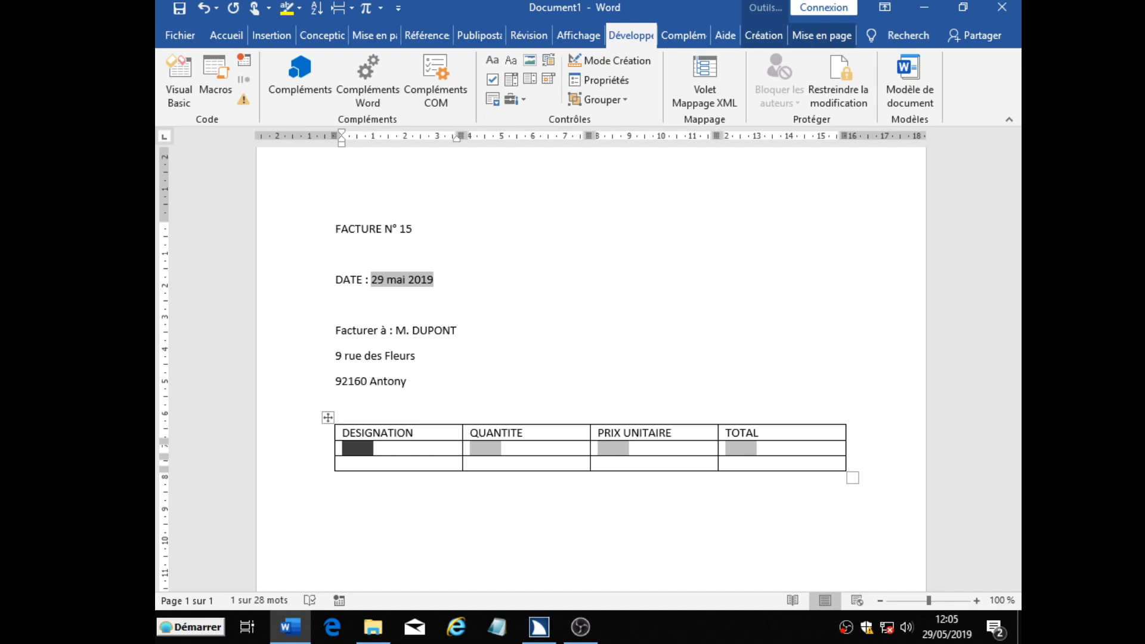
key(shift+F10)
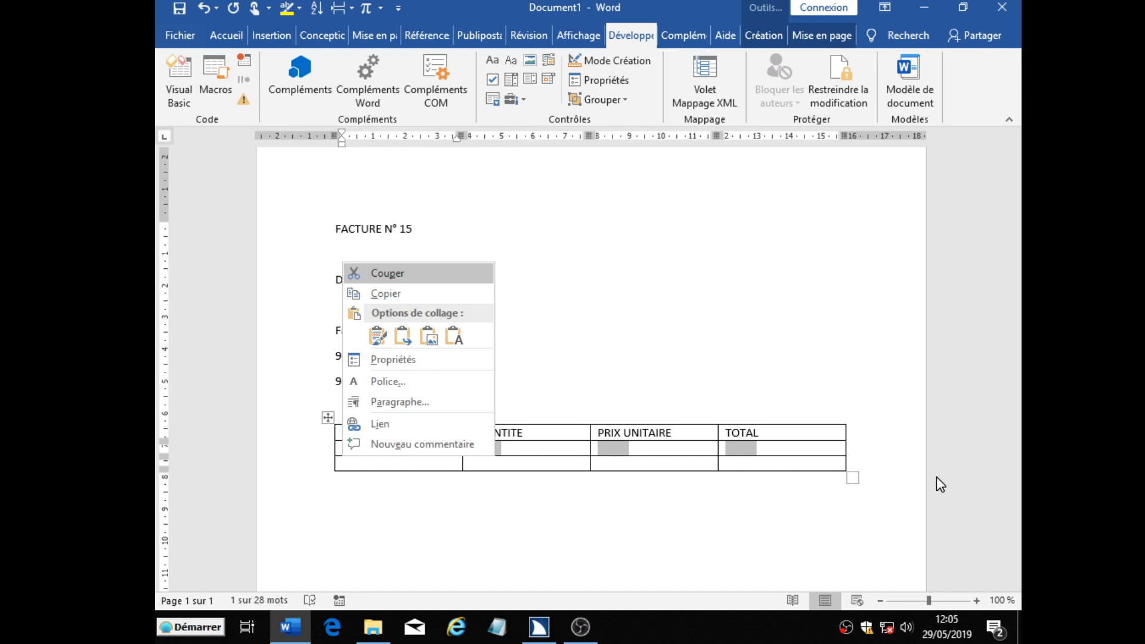
key(p)
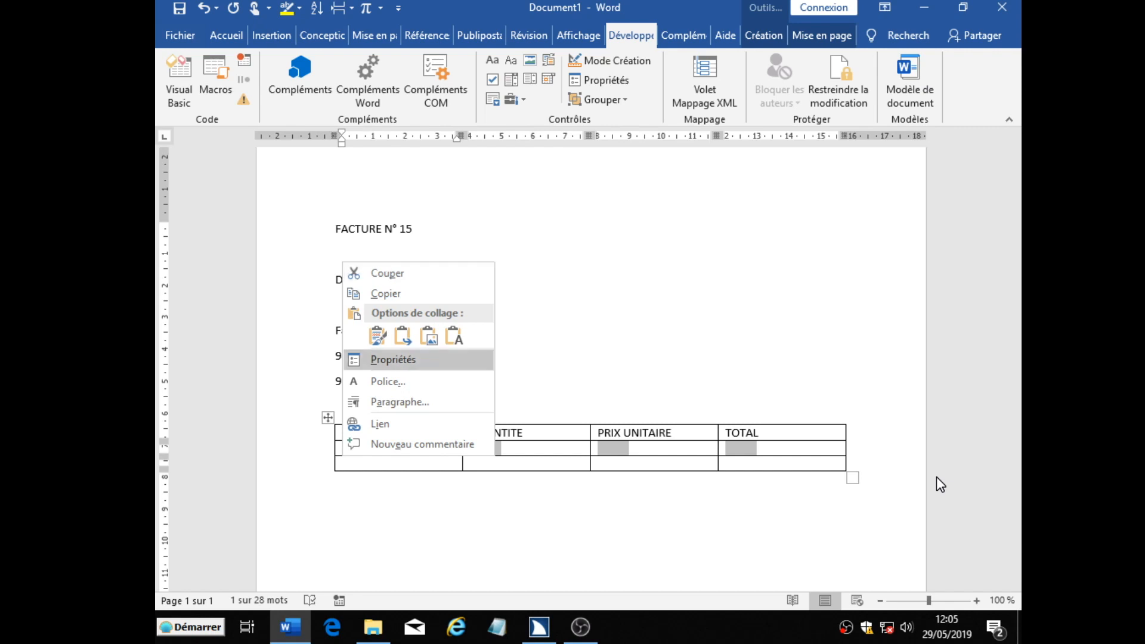
key(Return)
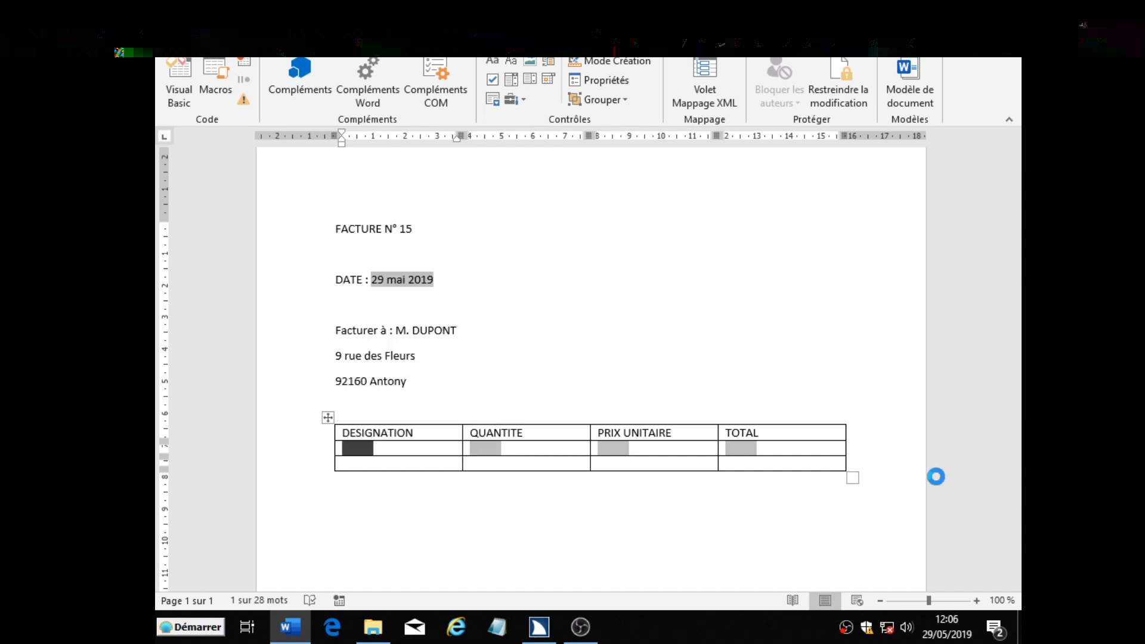